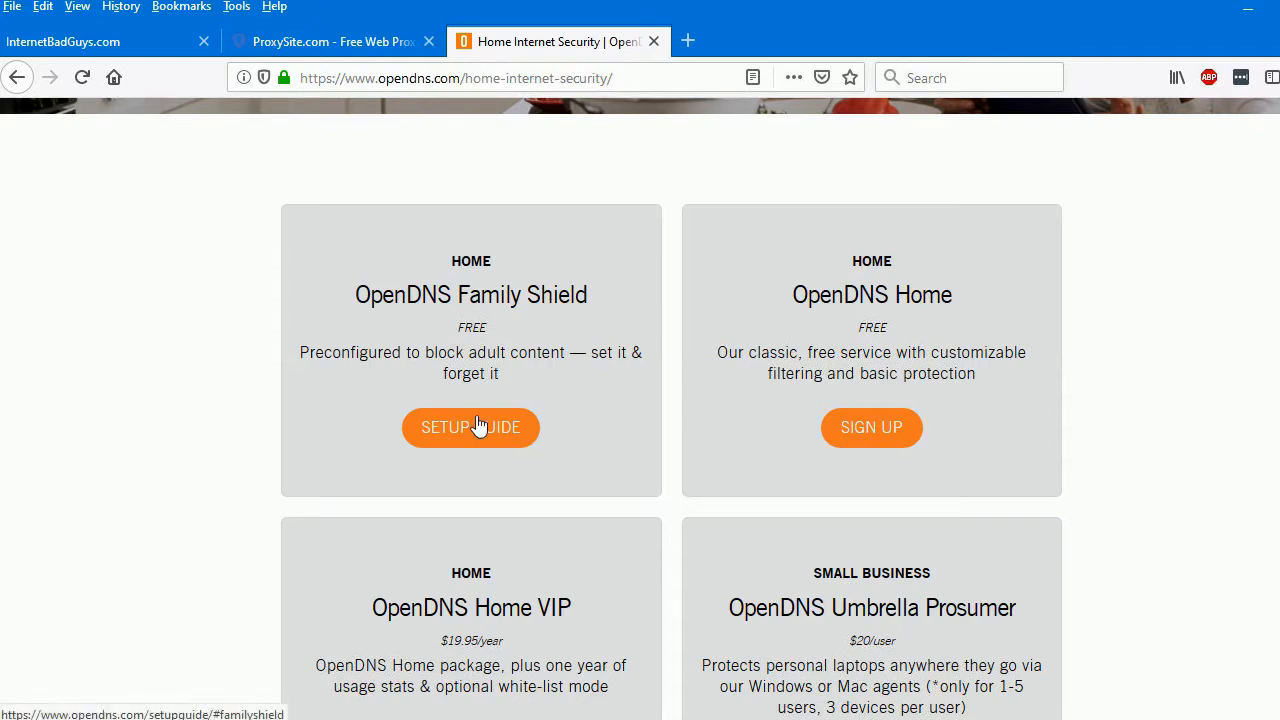
pyautogui.click(116, 37)
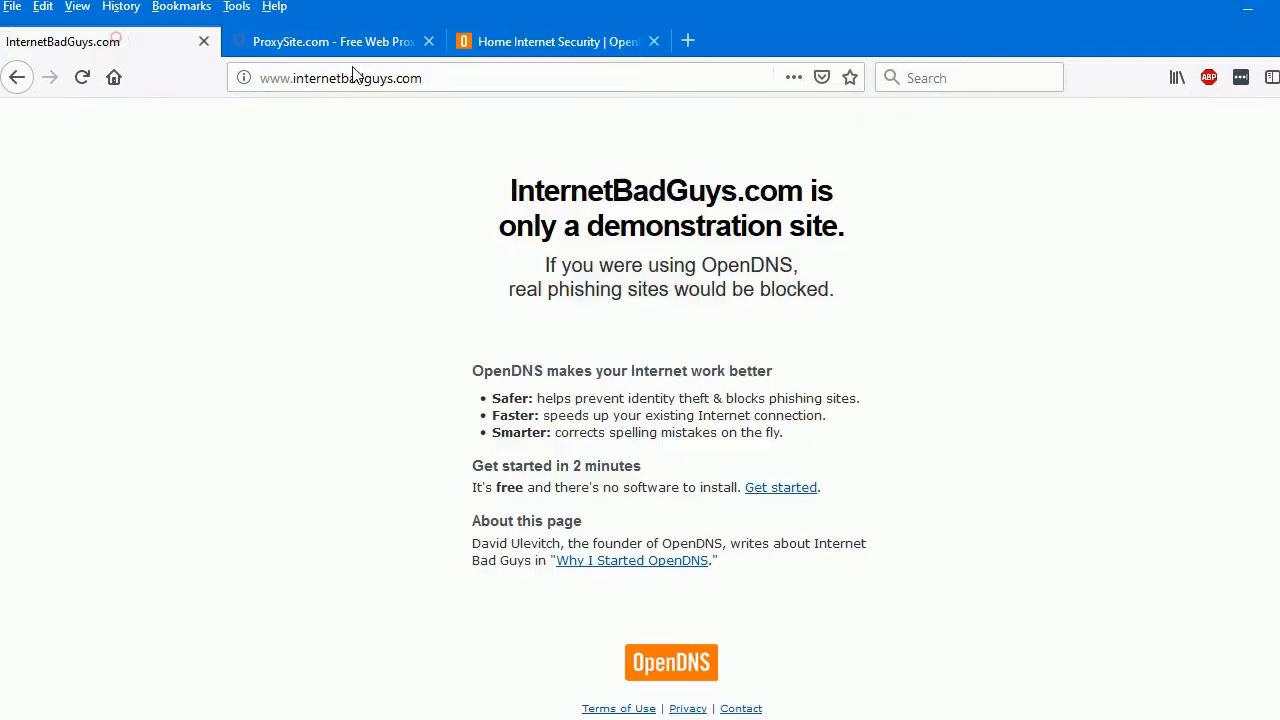
pyautogui.click(400, 78)
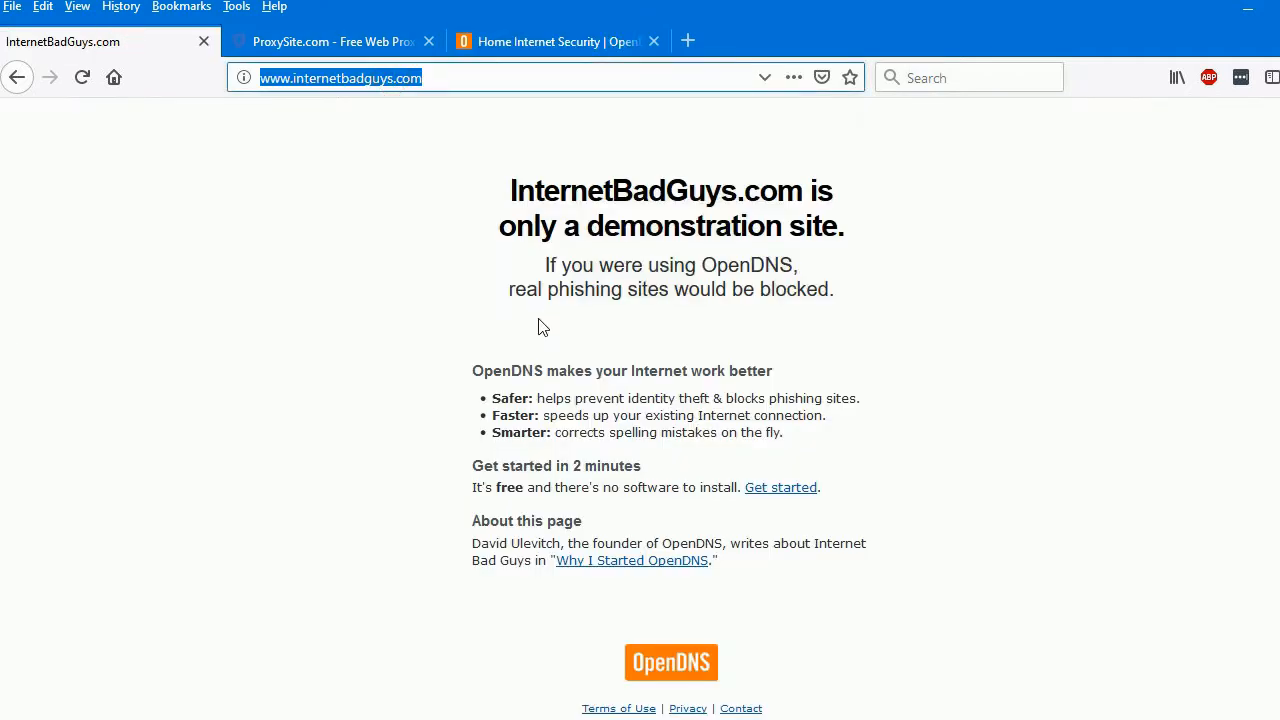
pyautogui.press('Return')
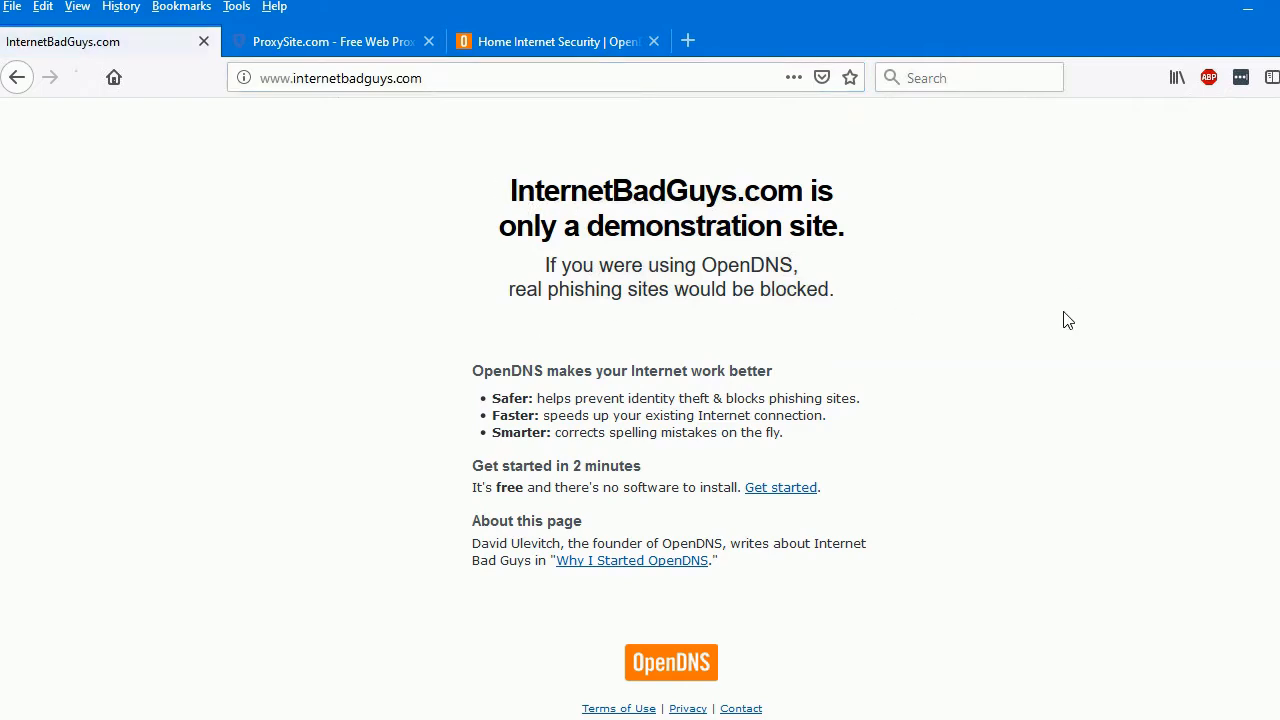
pyautogui.click(330, 46)
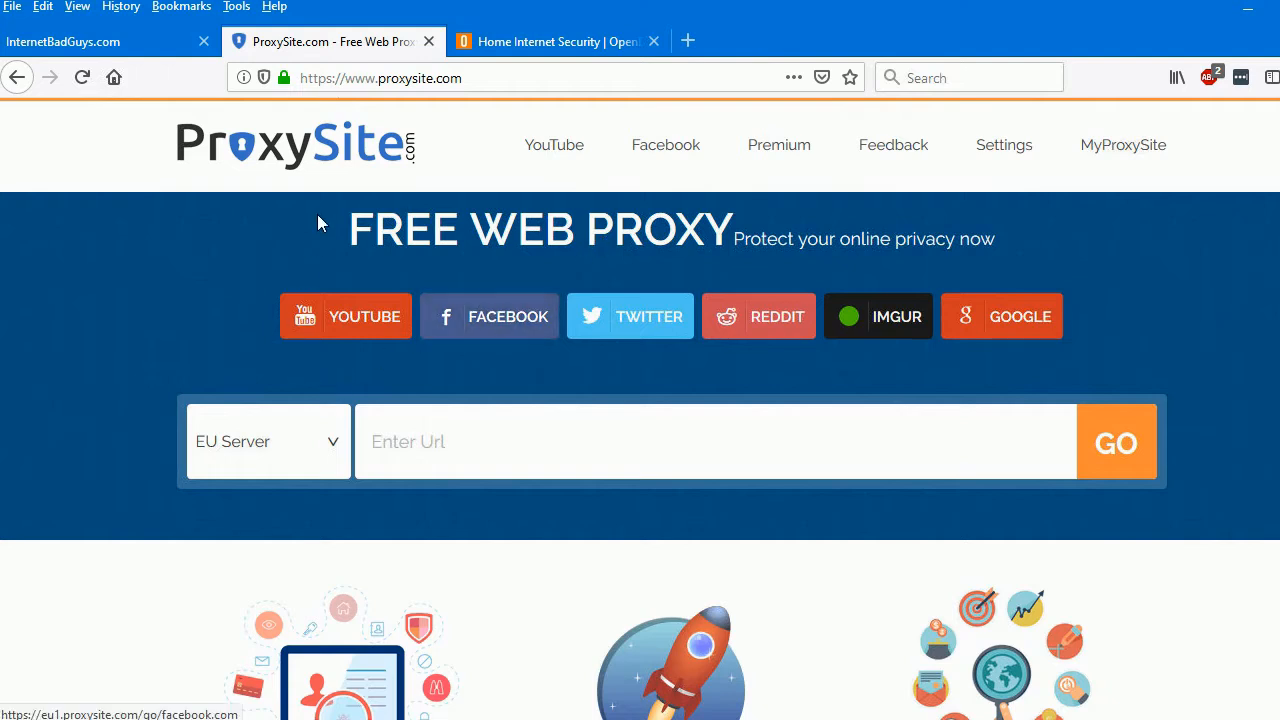
pyautogui.click(445, 78)
pyautogui.press('Return')
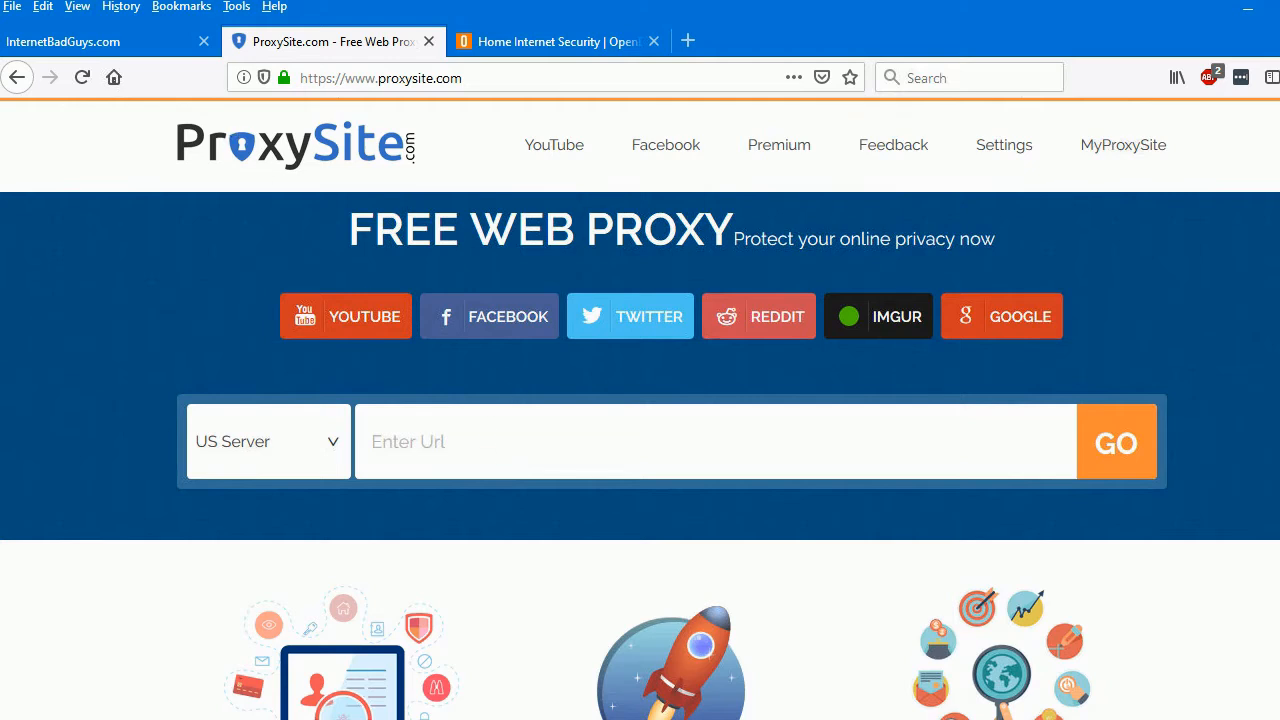
# Open the OpenDNS Family Shield setup guide, and open the Ethernet connection's Internet Protocol Version 4 properties from Network Connections
pyautogui.click(553, 45)
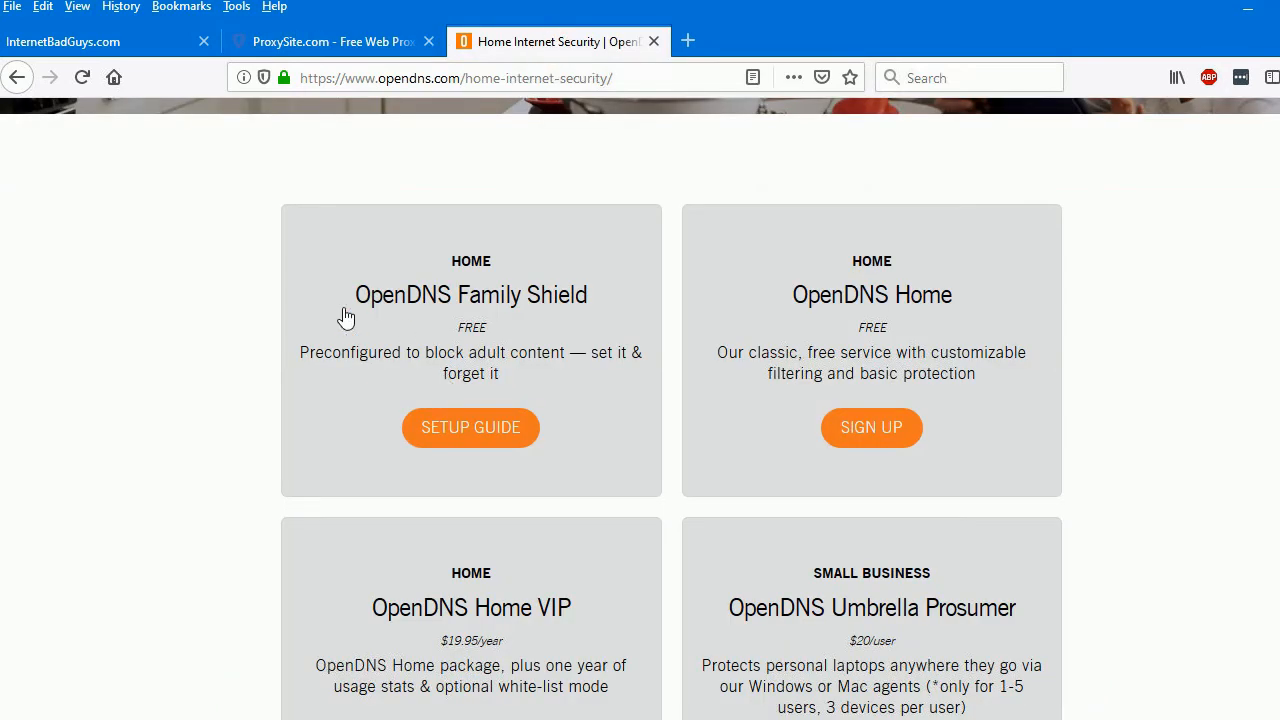
pyautogui.click(443, 428)
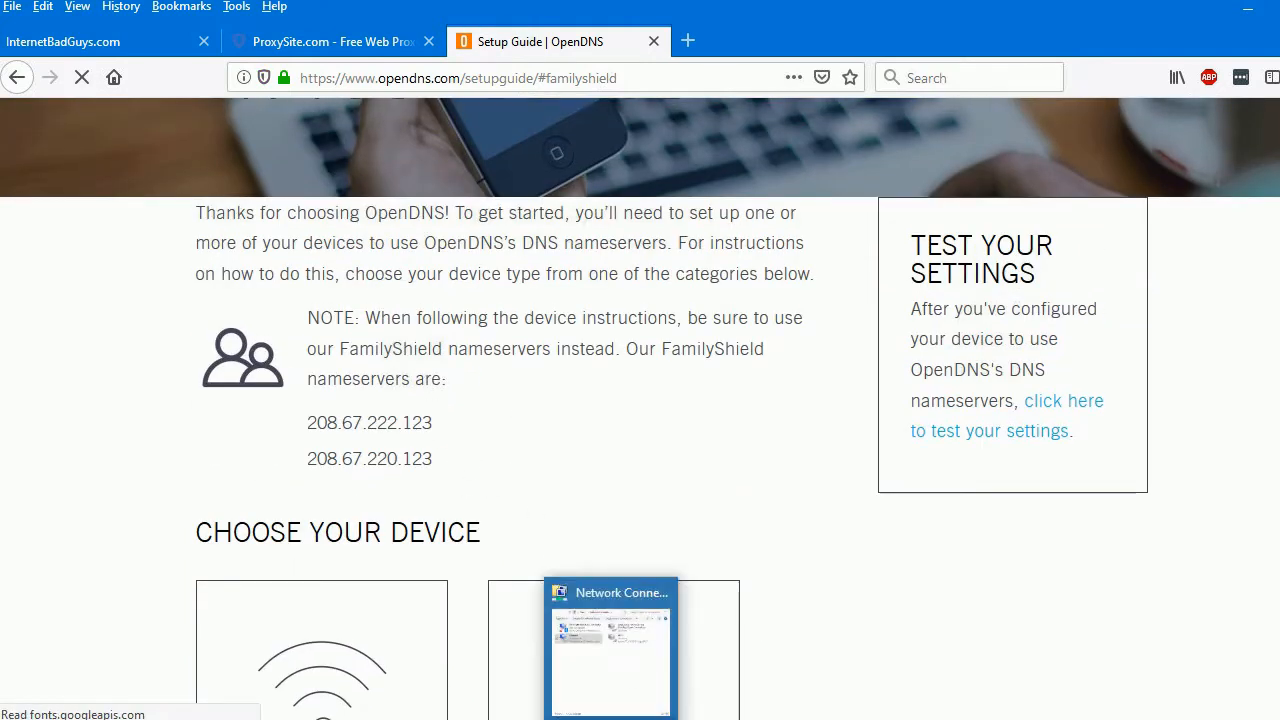
pyautogui.click(651, 718)
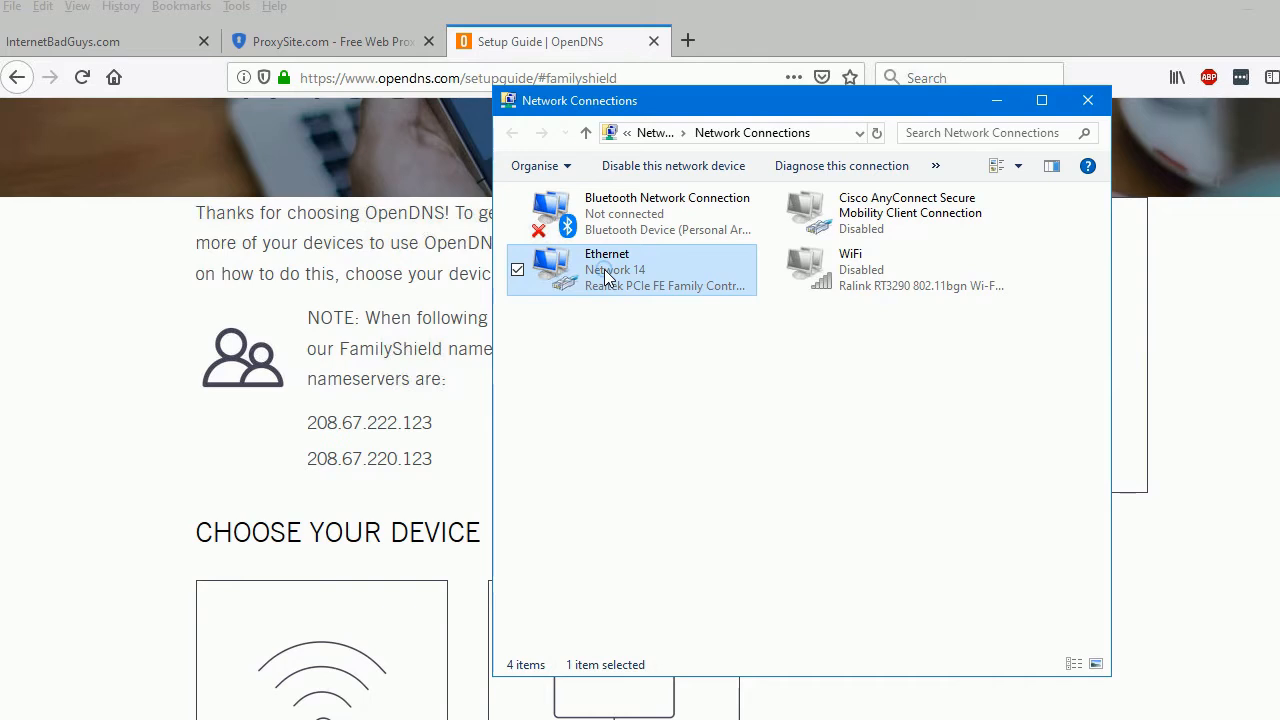
pyautogui.rightClick(604, 272)
pyautogui.click(518, 460)
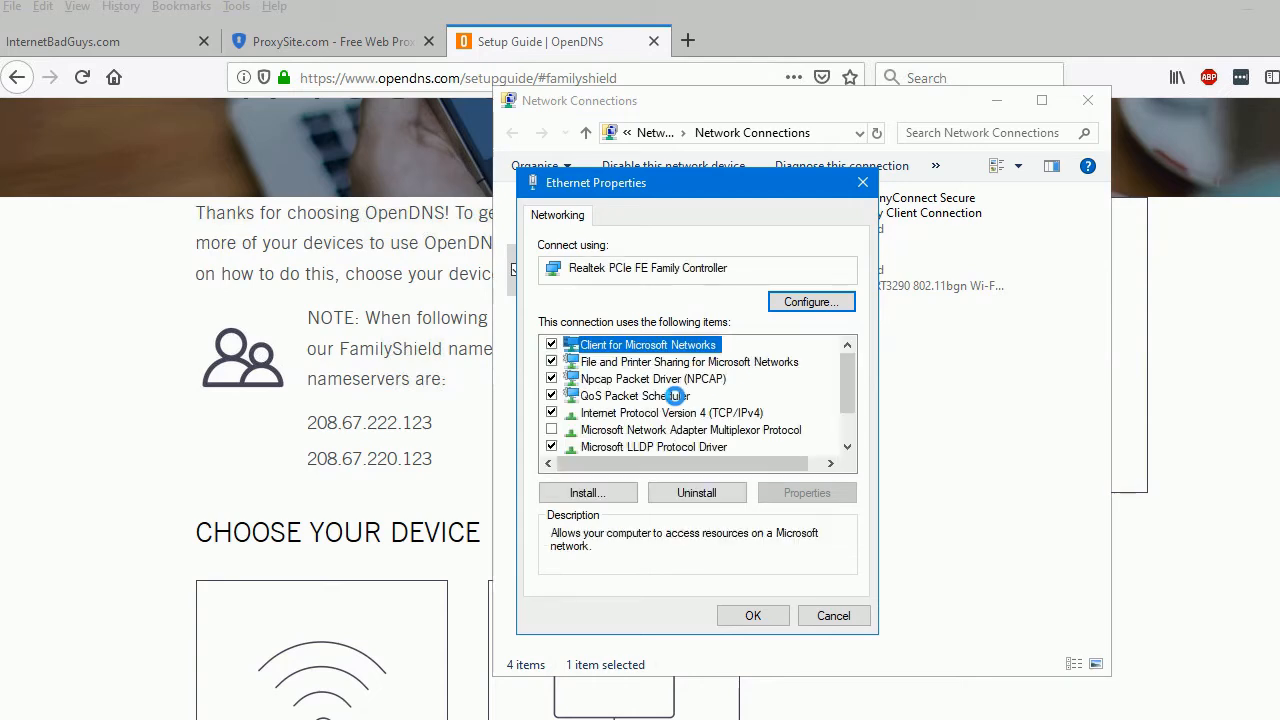
pyautogui.click(722, 416)
pyautogui.doubleClick(722, 416)
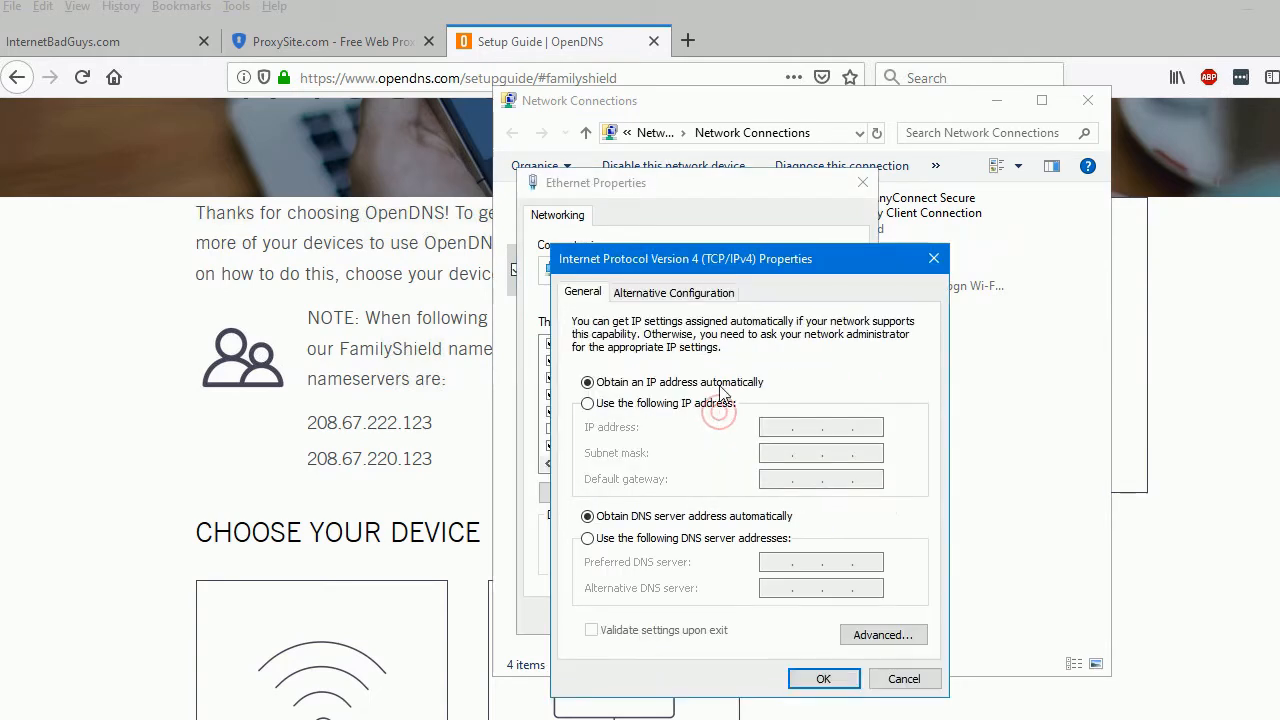
# Switch the Ethernet adapter to manually specified DNS servers, with 208.67.222.123 as the preferred DNS server
pyautogui.click(628, 539)
pyautogui.click(774, 563)
pyautogui.write('208 . ')
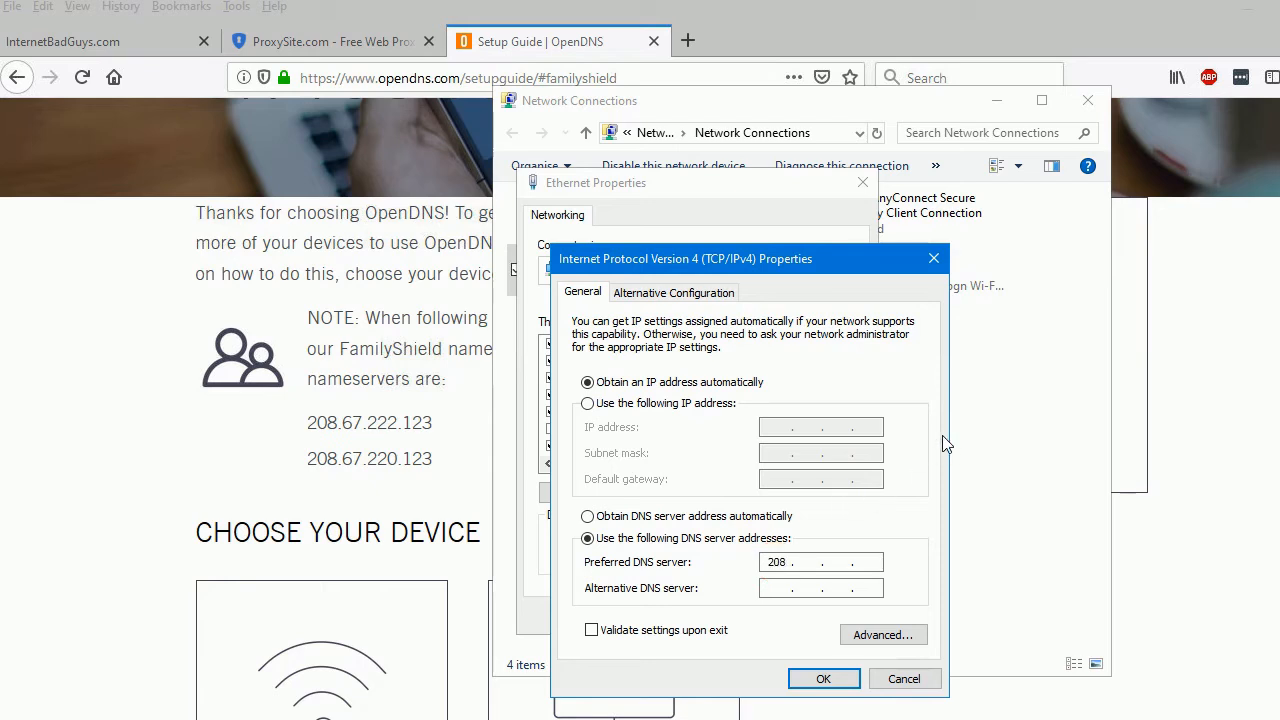
pyautogui.write('67 . 222 . 123')
pyautogui.click(782, 589)
# Run ipconfig /all in Command Prompt and examine the Ethernet adapter's DNS servers
pyautogui.click(404, 718)
pyautogui.write('ipconfig /ll')
pyautogui.press('Return')
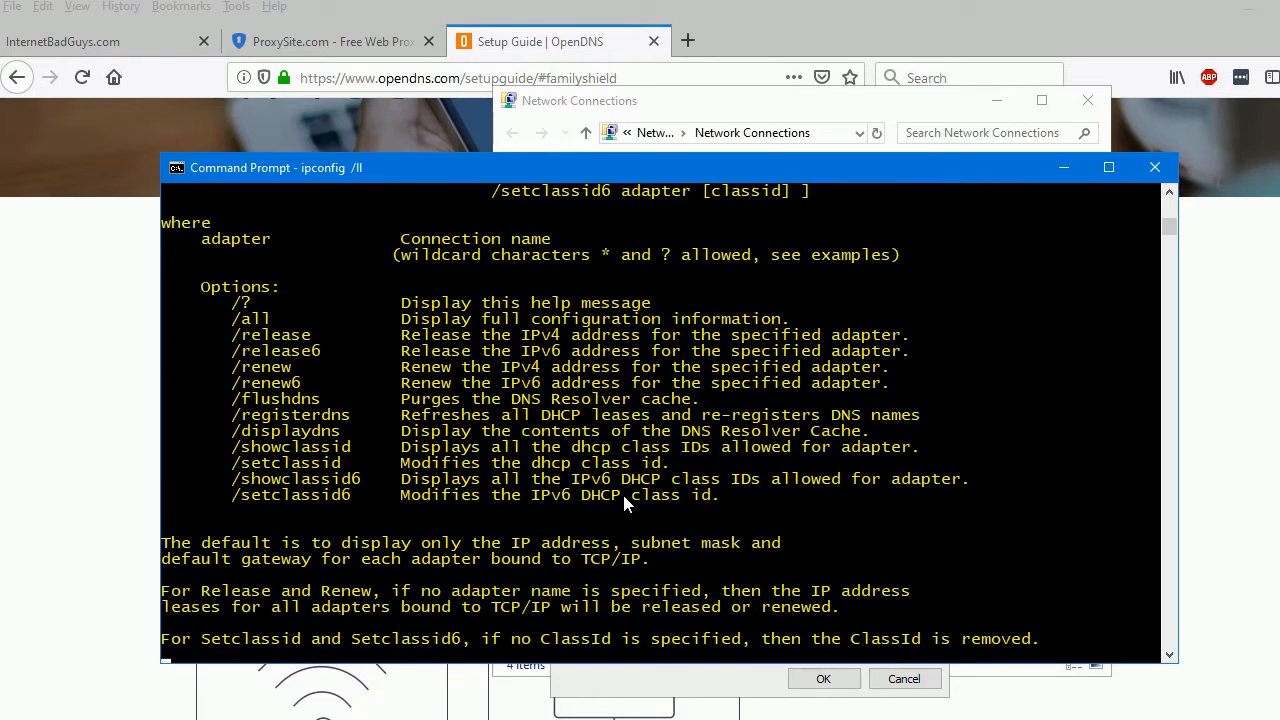
pyautogui.press('Up')
pyautogui.press('BackSpace')
pyautogui.press('BackSpace')
pyautogui.write('all')
pyautogui.press('Return')
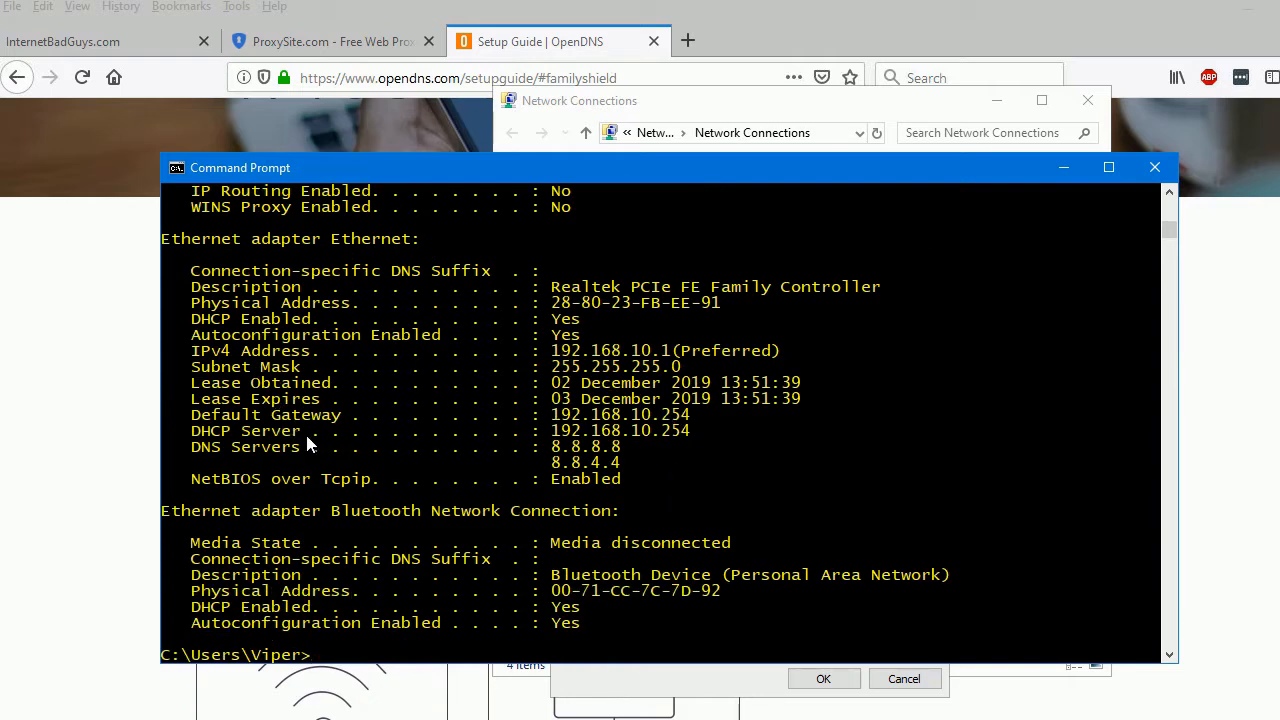
pyautogui.moveTo(553, 448); pyautogui.dragTo(620, 463)
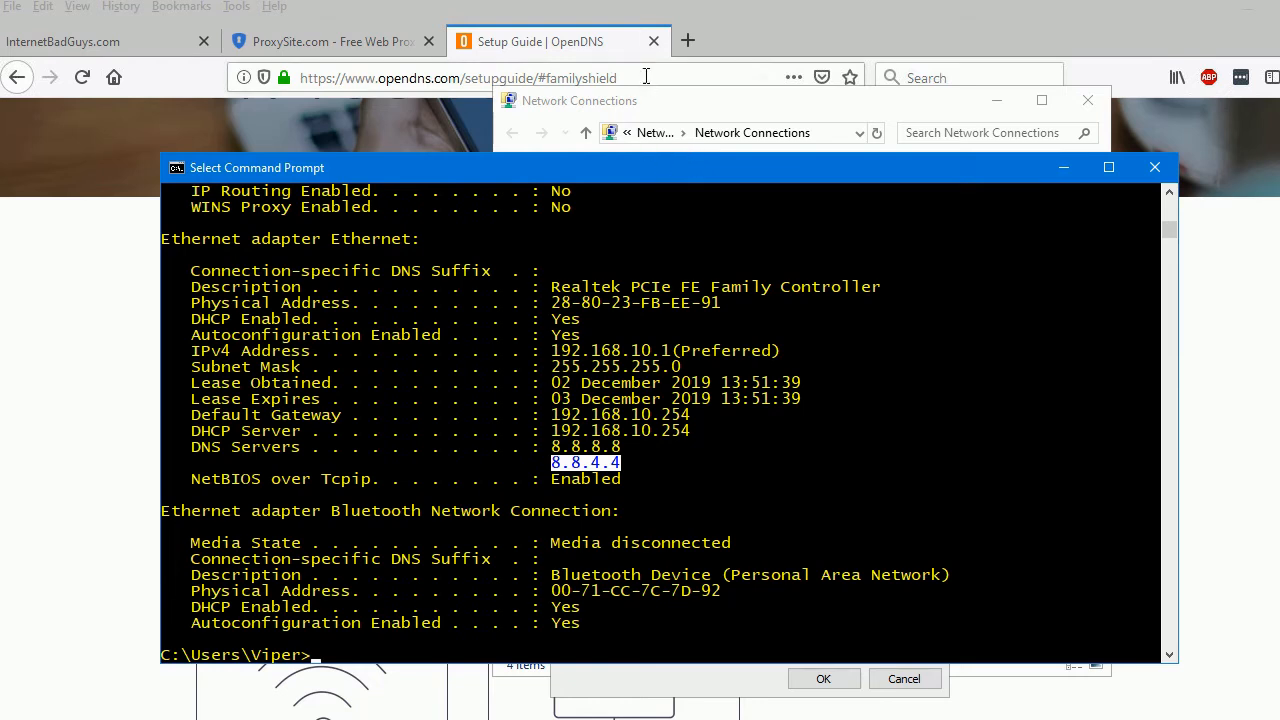
# Return to the TCP/IPv4 properties, set the alternative DNS server to 208.67.220.123 and apply the Ethernet settings
pyautogui.click(668, 100)
pyautogui.click(778, 593)
pyautogui.click(109, 476)
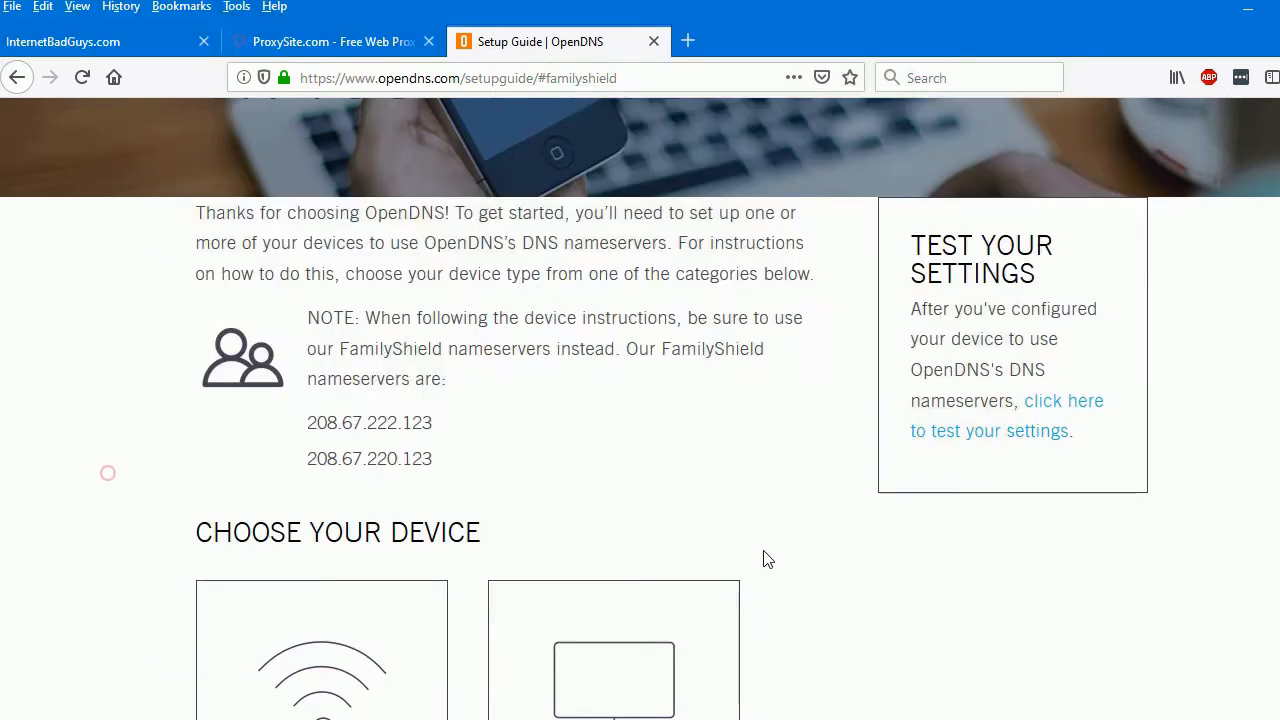
pyautogui.hotkey('alt', 'Tab')
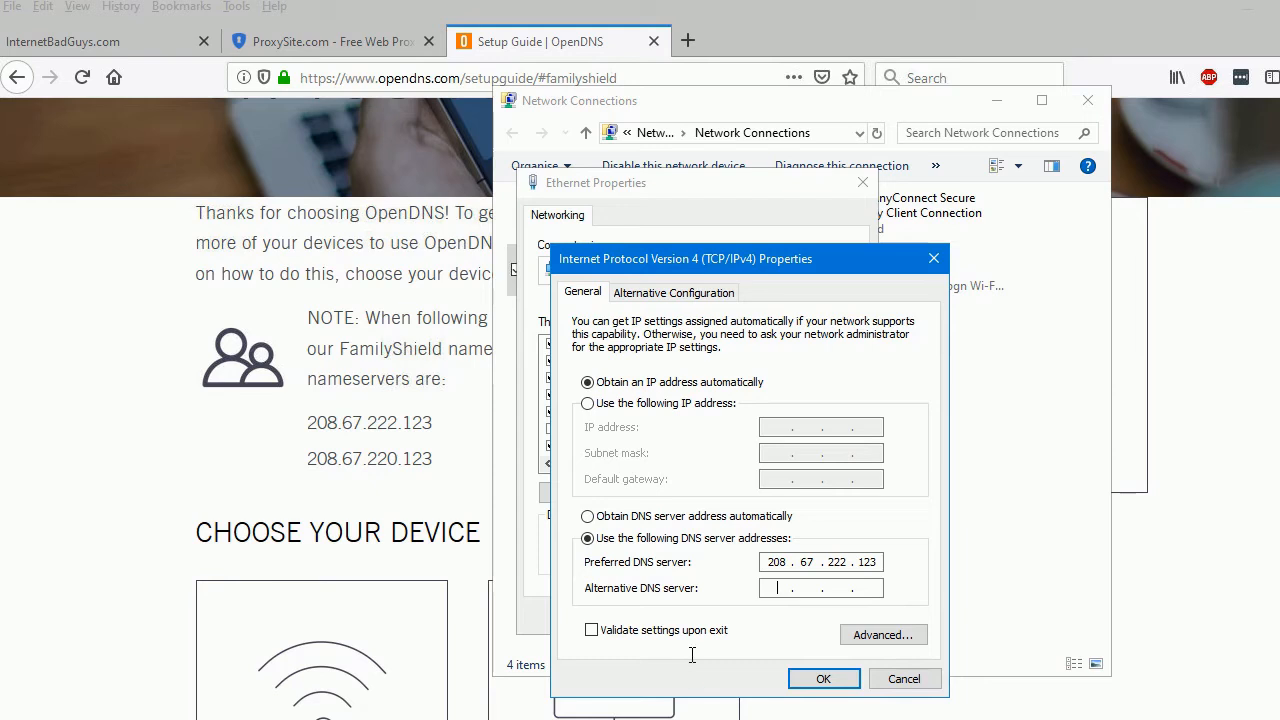
pyautogui.click(782, 592)
pyautogui.write('208 . 67 . .')
pyautogui.click(845, 592)
pyautogui.write('220 .123')
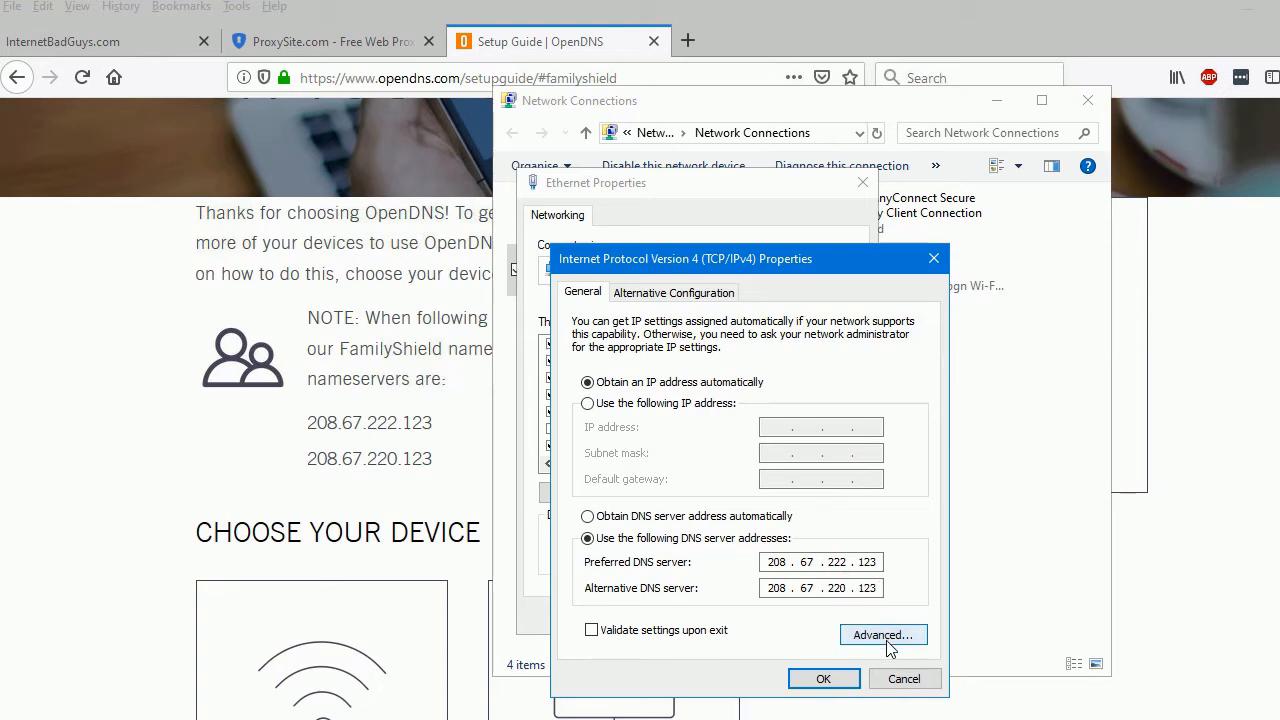
pyautogui.click(823, 679)
pyautogui.click(748, 616)
# Rerun ipconfig /all in Command Prompt to verify the Ethernet adapter's new DNS servers
pyautogui.hotkey('alt', 'Tab')
pyautogui.press('Up')
pyautogui.press('Return')
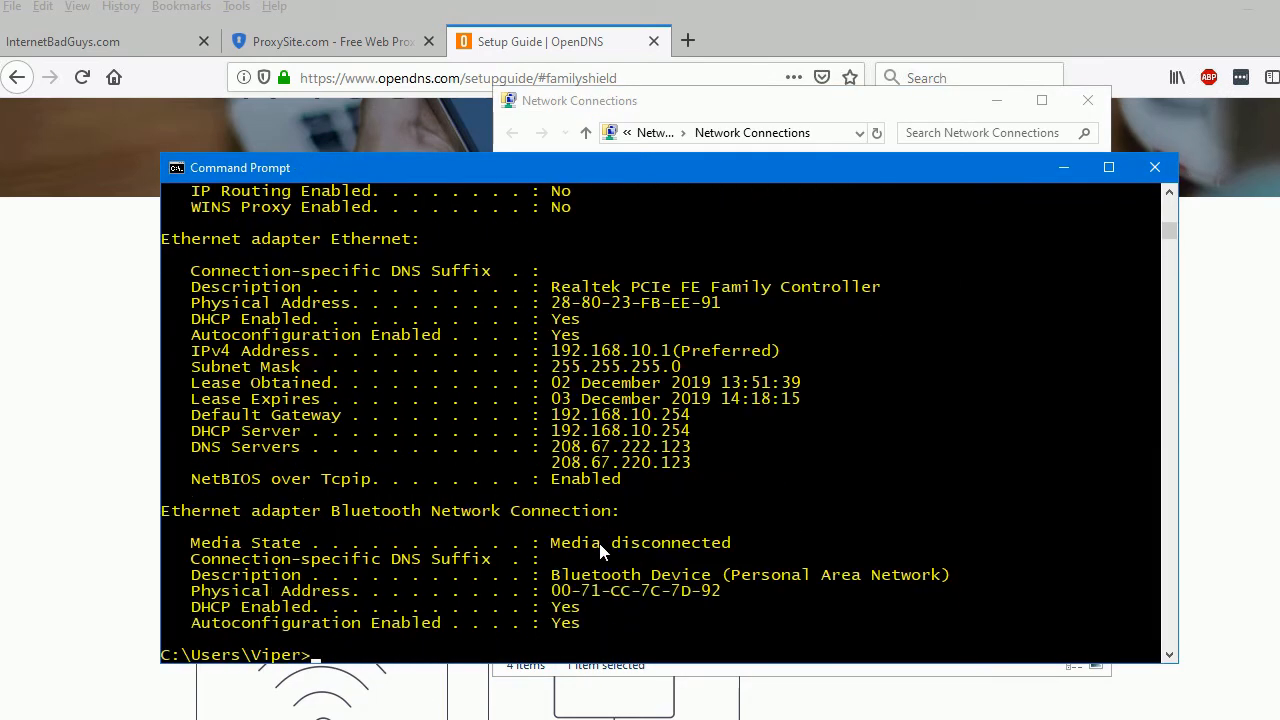
pyautogui.moveTo(553, 446); pyautogui.dragTo(690, 452)
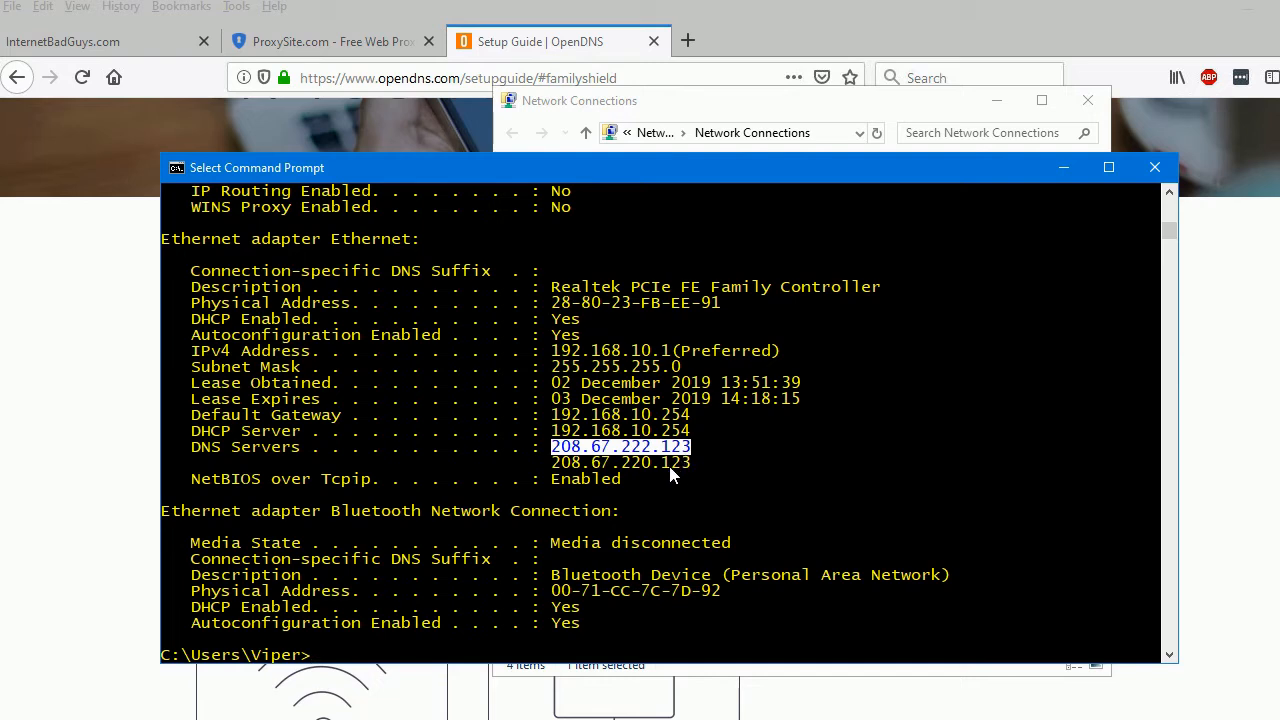
pyautogui.click(561, 45)
pyautogui.click(138, 38)
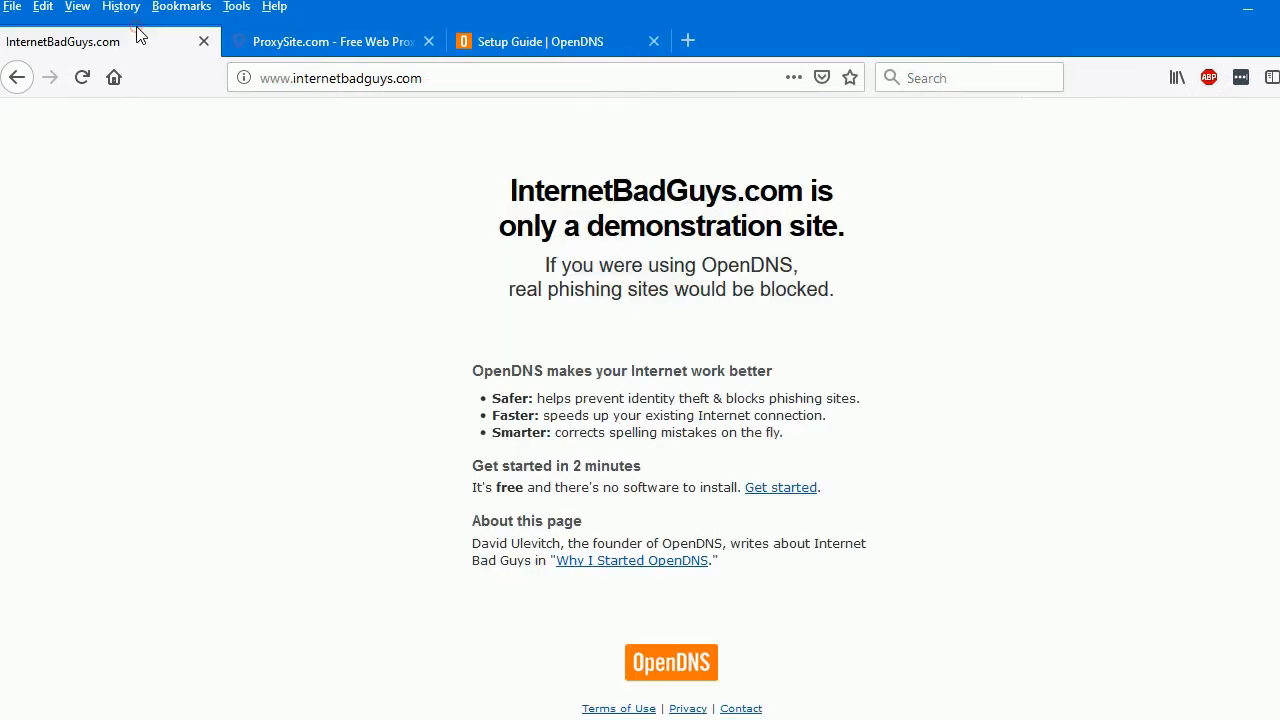
pyautogui.click(373, 84)
pyautogui.press('Return')
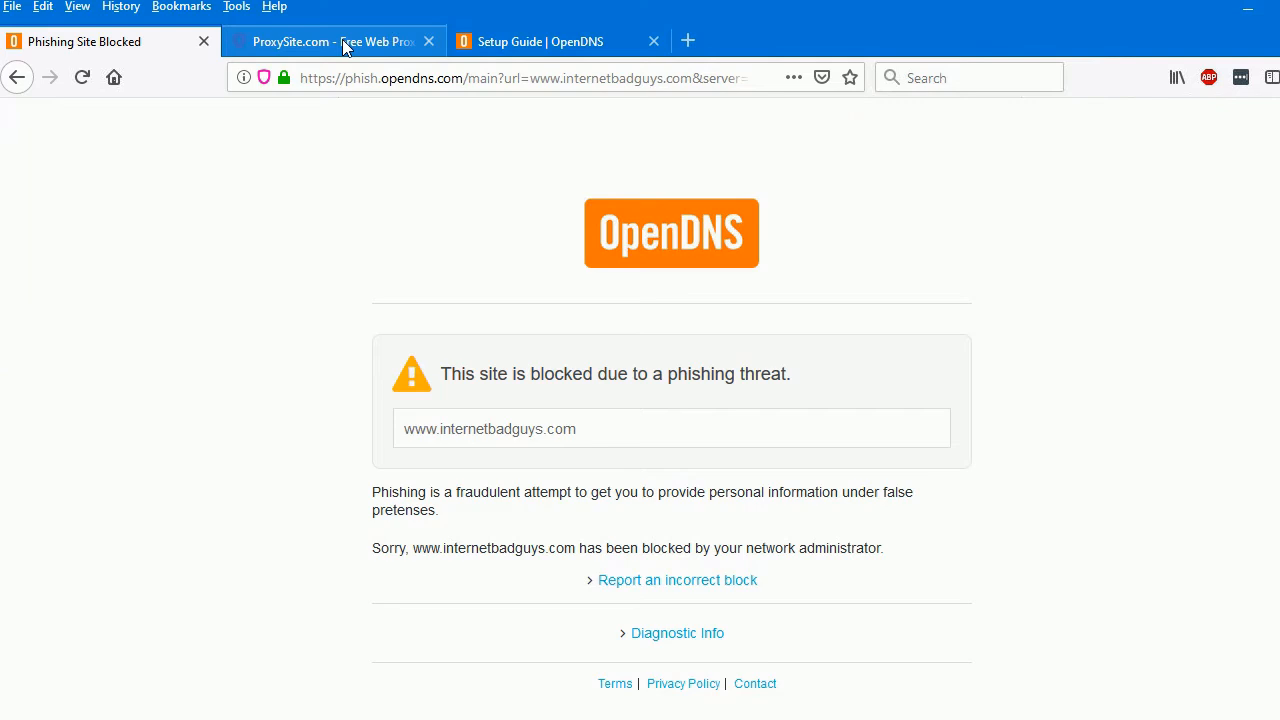
pyautogui.click(417, 77)
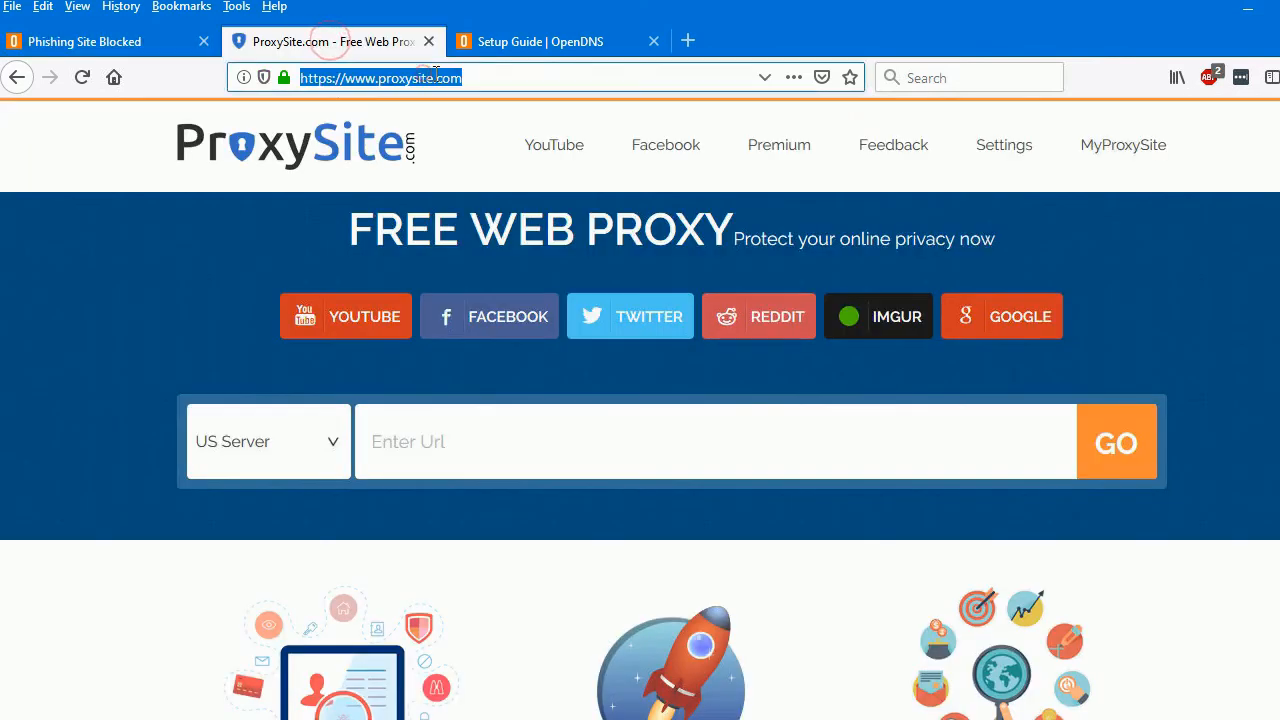
pyautogui.press('Return')
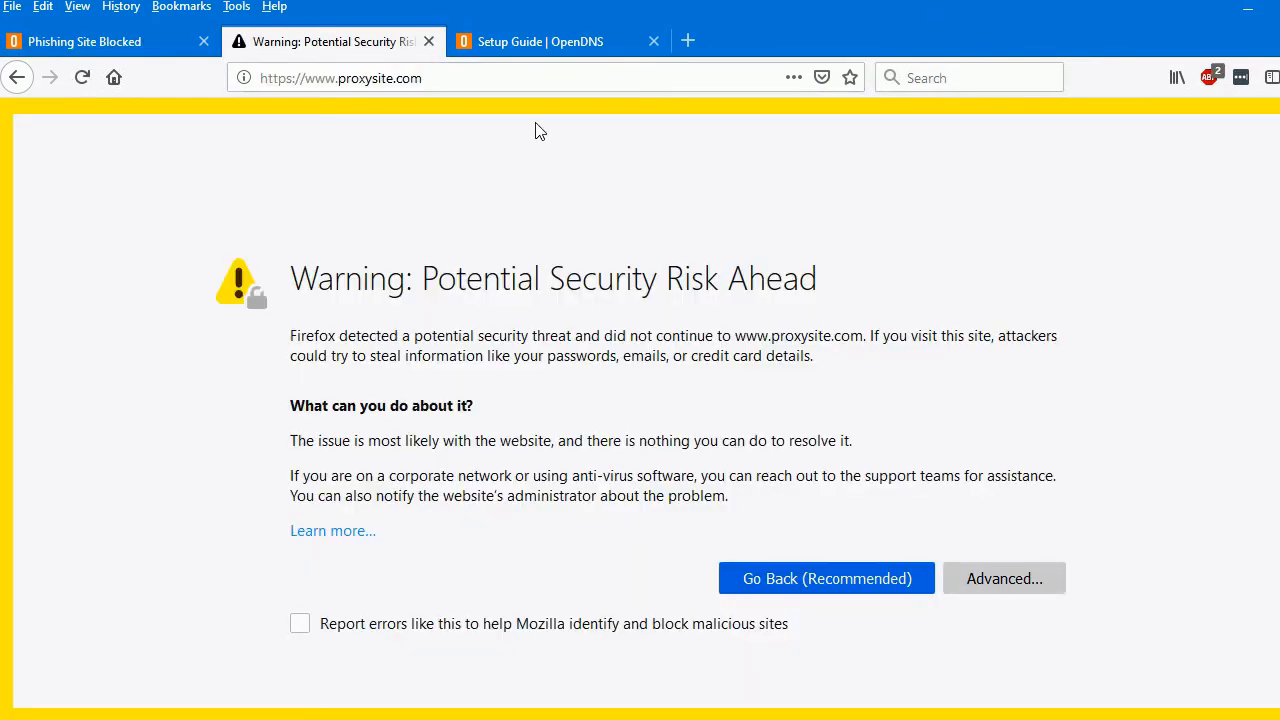
pyautogui.click(1004, 580)
pyautogui.click(892, 589)
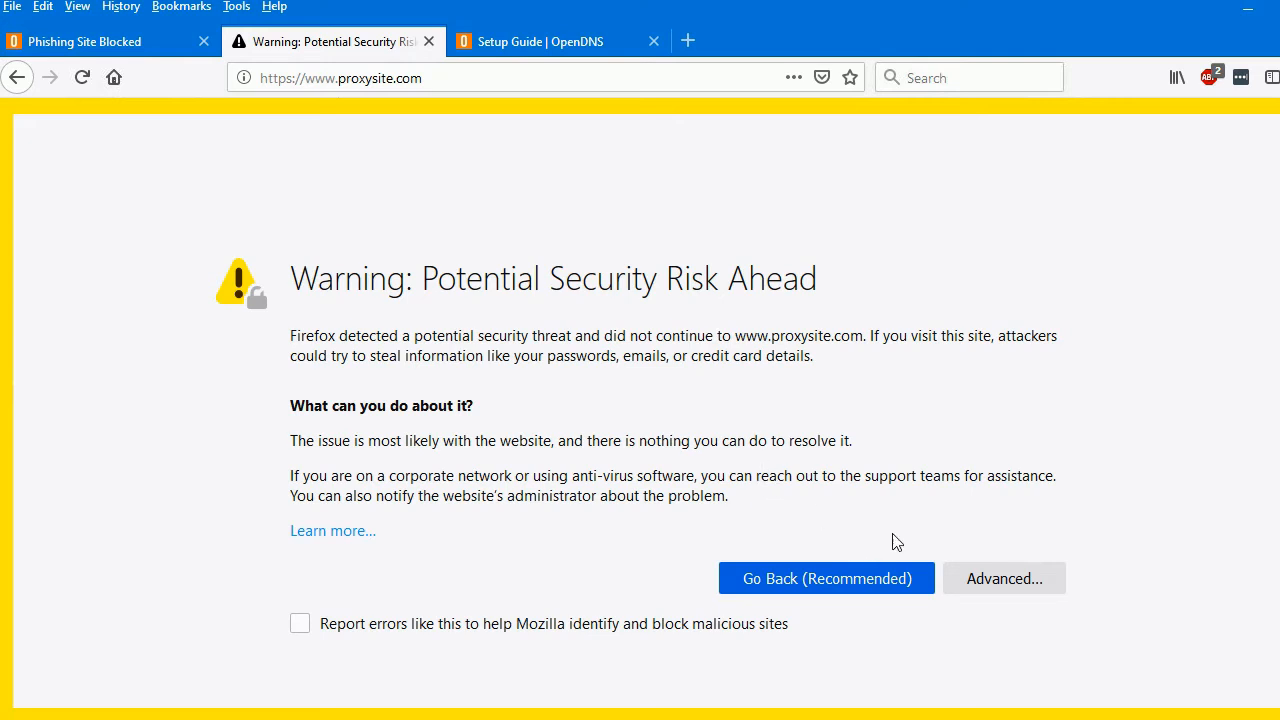
pyautogui.click(1004, 588)
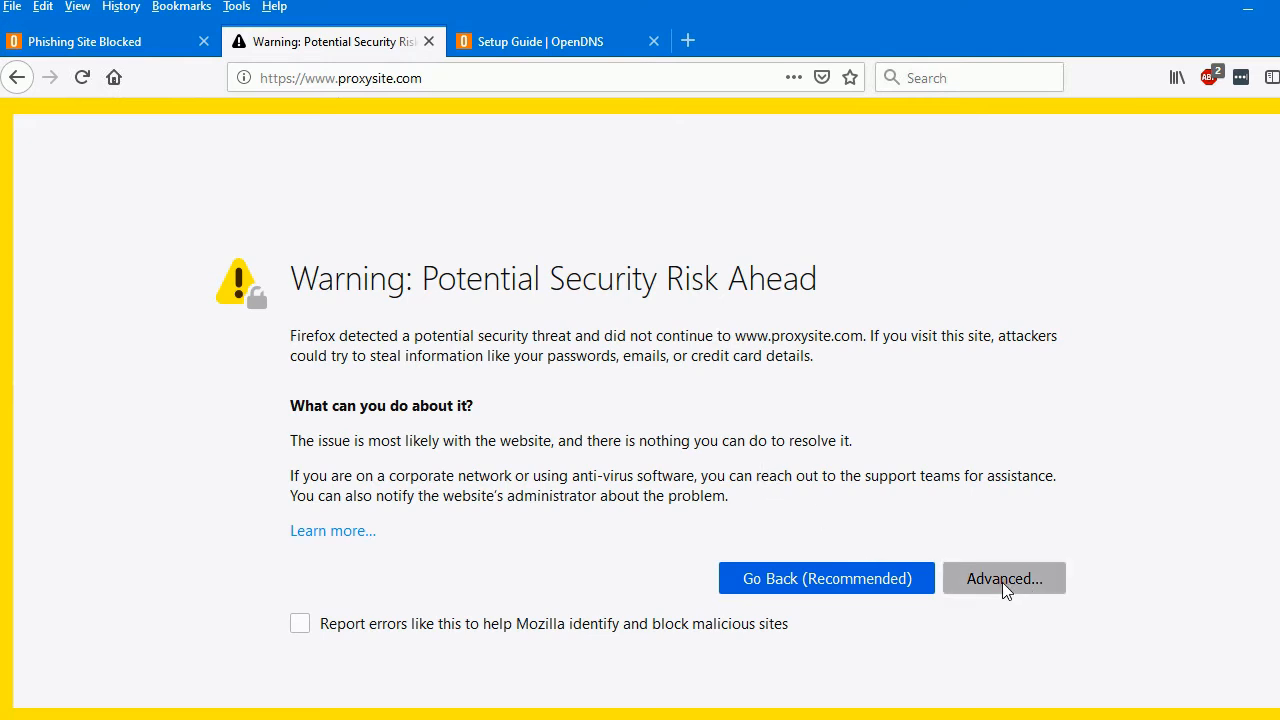
pyautogui.scroll(-3, 800, 624)
pyautogui.click(952, 582)
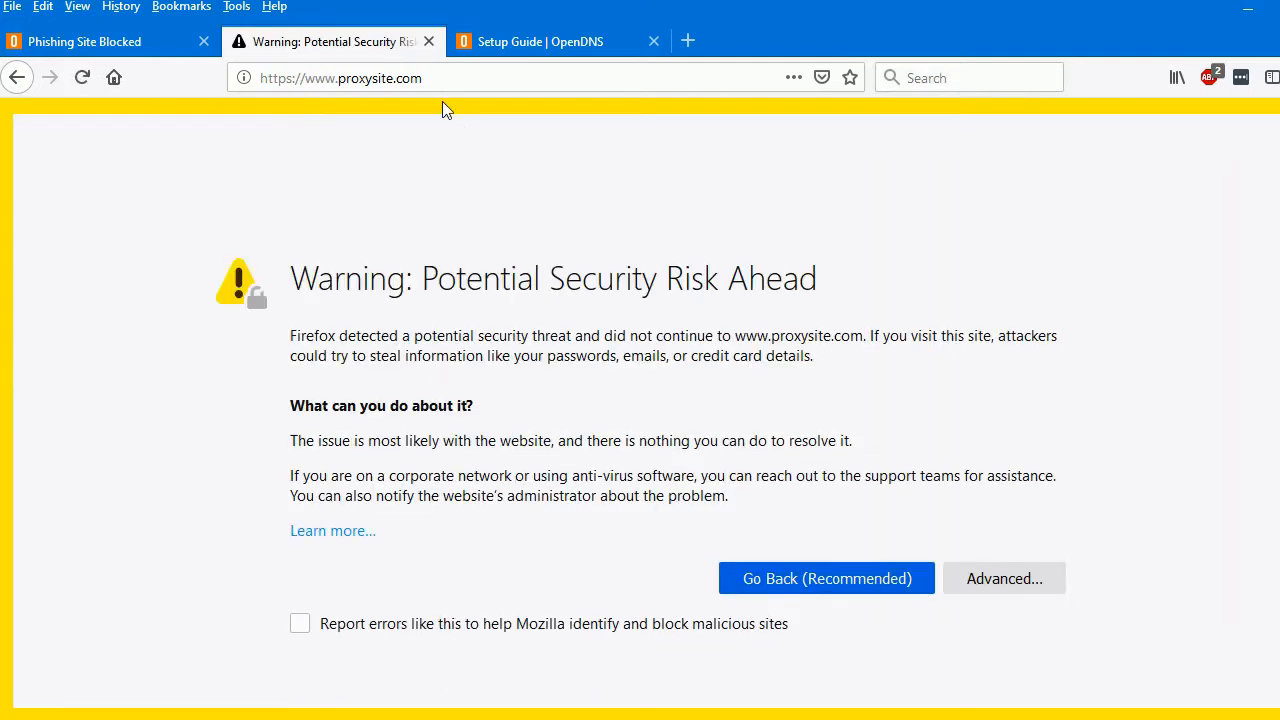
pyautogui.click(455, 77)
pyautogui.click(396, 78)
pyautogui.moveTo(299, 78); pyautogui.dragTo(168, 76)
pyautogui.press('BackSpace')
pyautogui.press('Return')
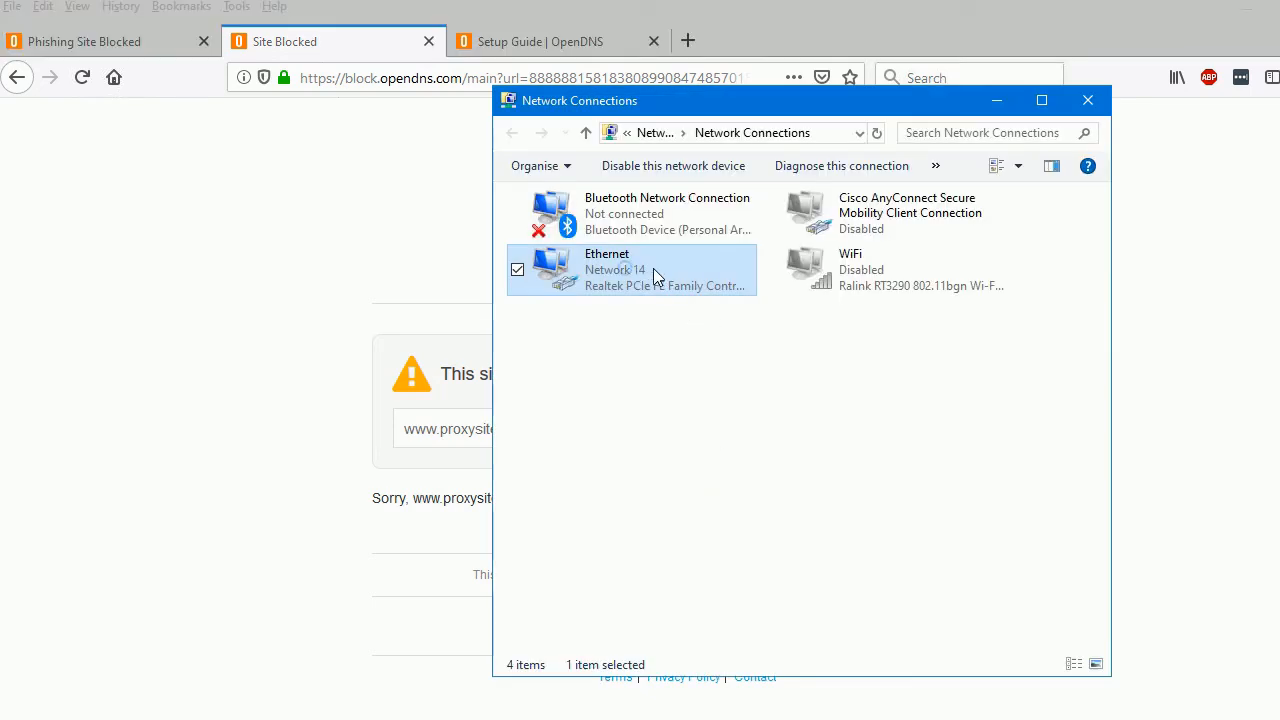
# Set the Ethernet connection's TCP/IPv4 properties back to obtaining the DNS server address automatically and apply the change
pyautogui.rightClick(653, 268)
pyautogui.click(534, 457)
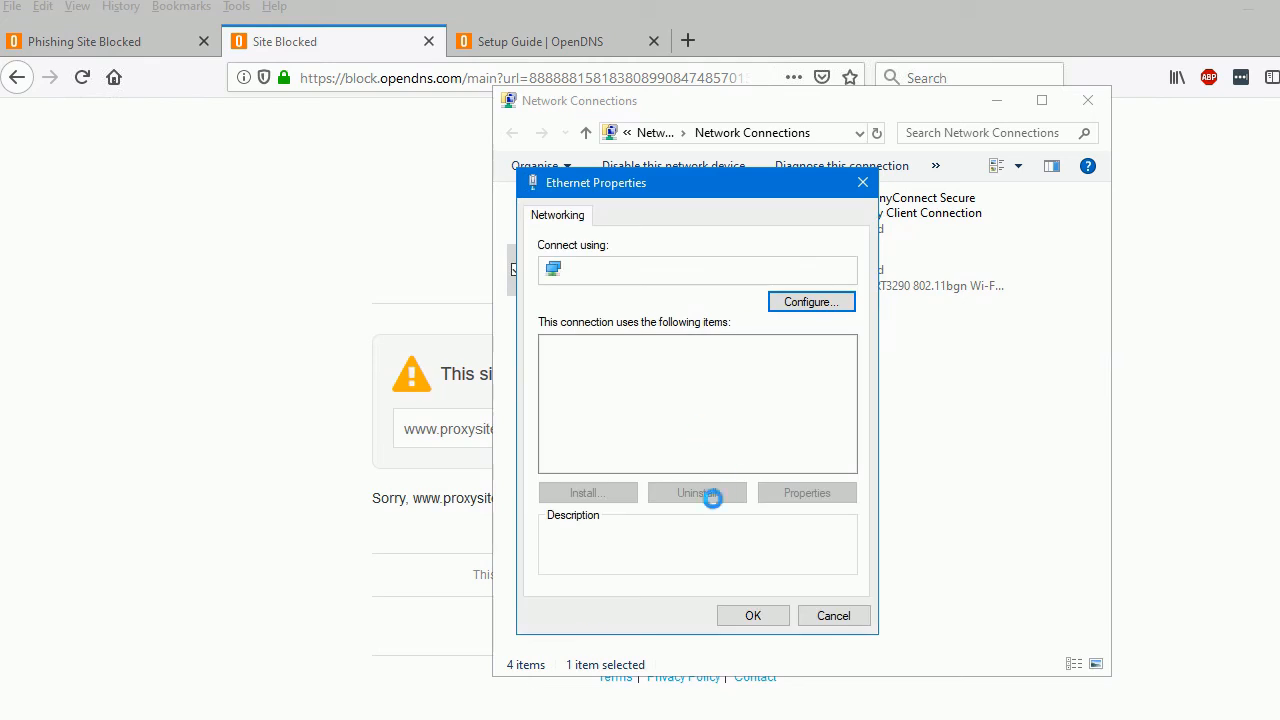
pyautogui.scroll(-1, 648, 448)
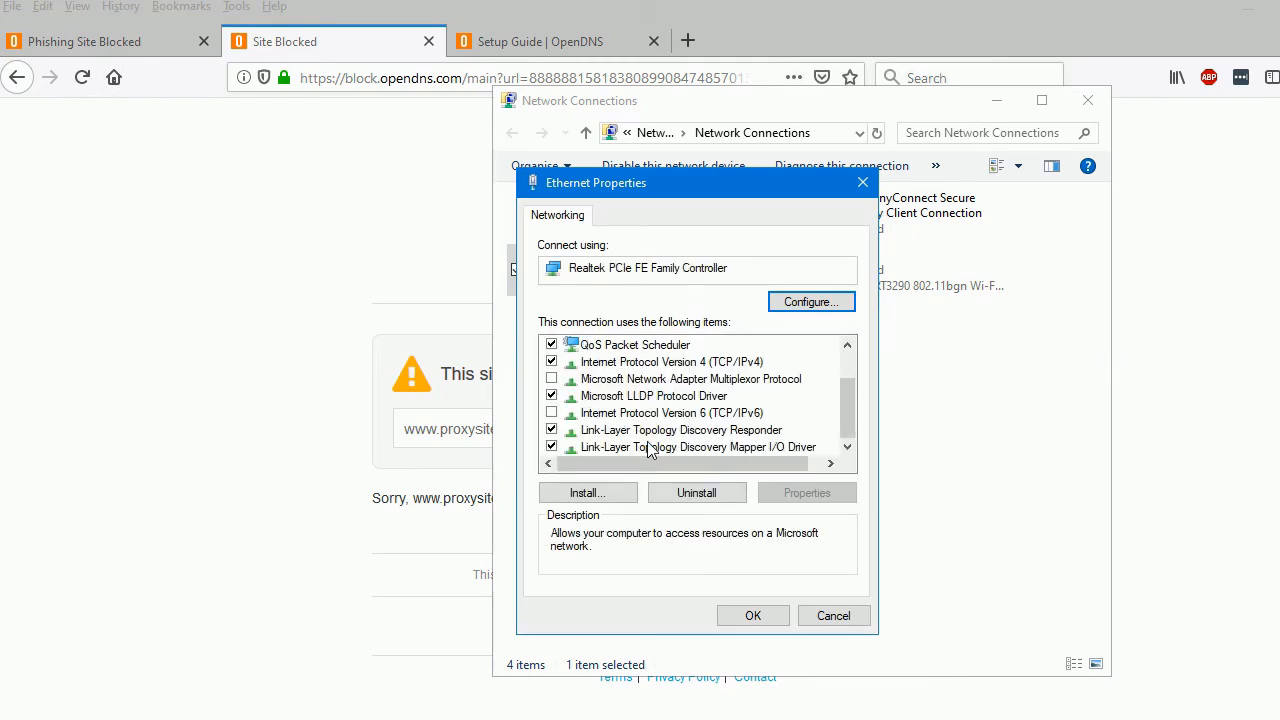
pyautogui.doubleClick(710, 362)
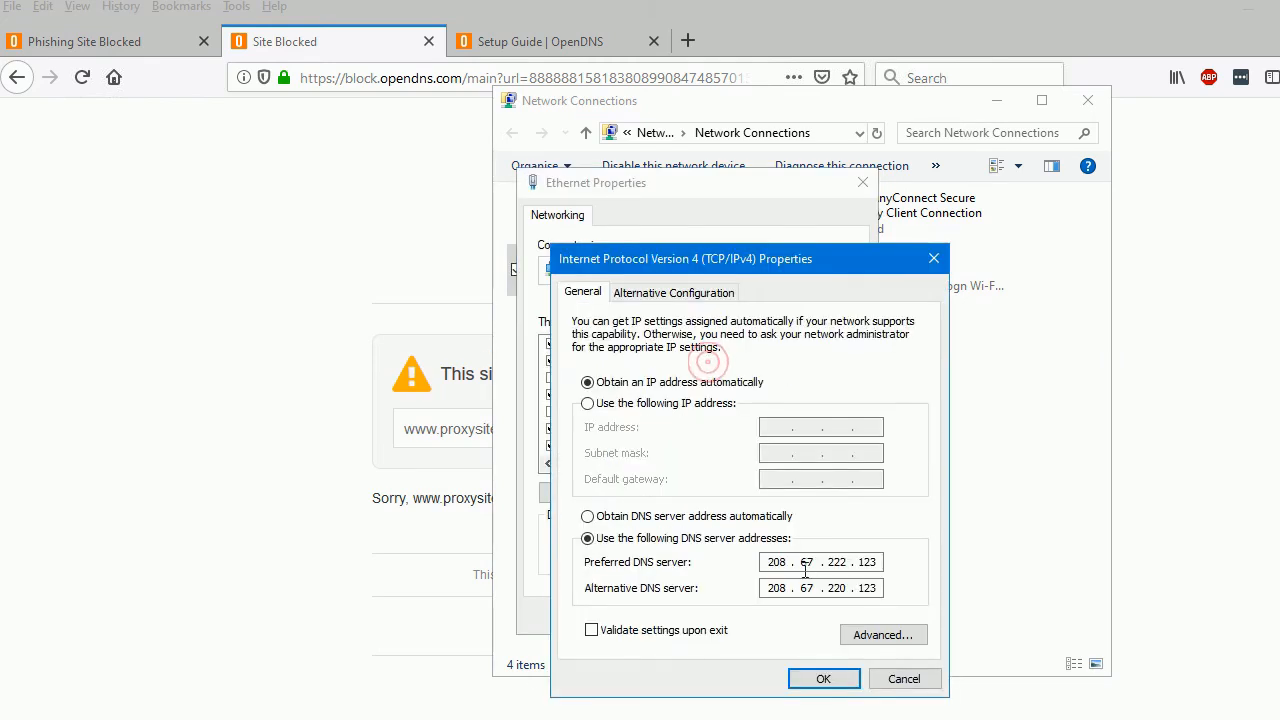
pyautogui.click(670, 516)
pyautogui.click(823, 679)
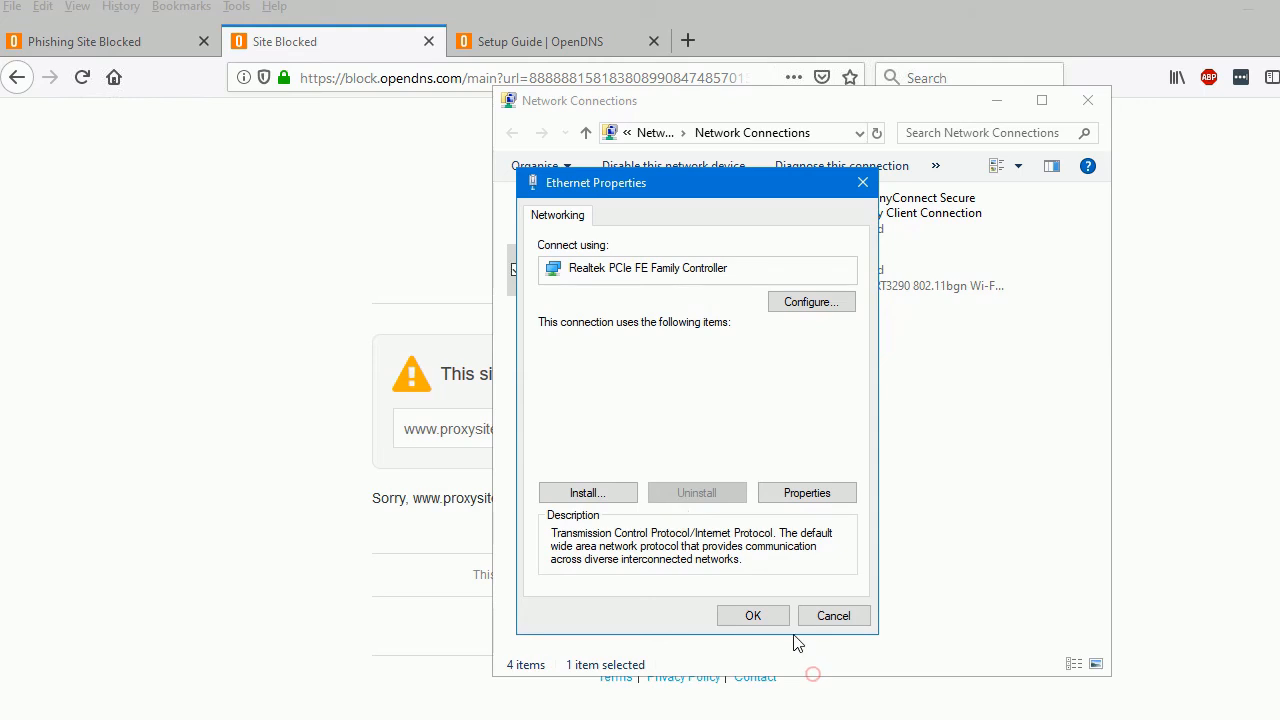
pyautogui.click(749, 614)
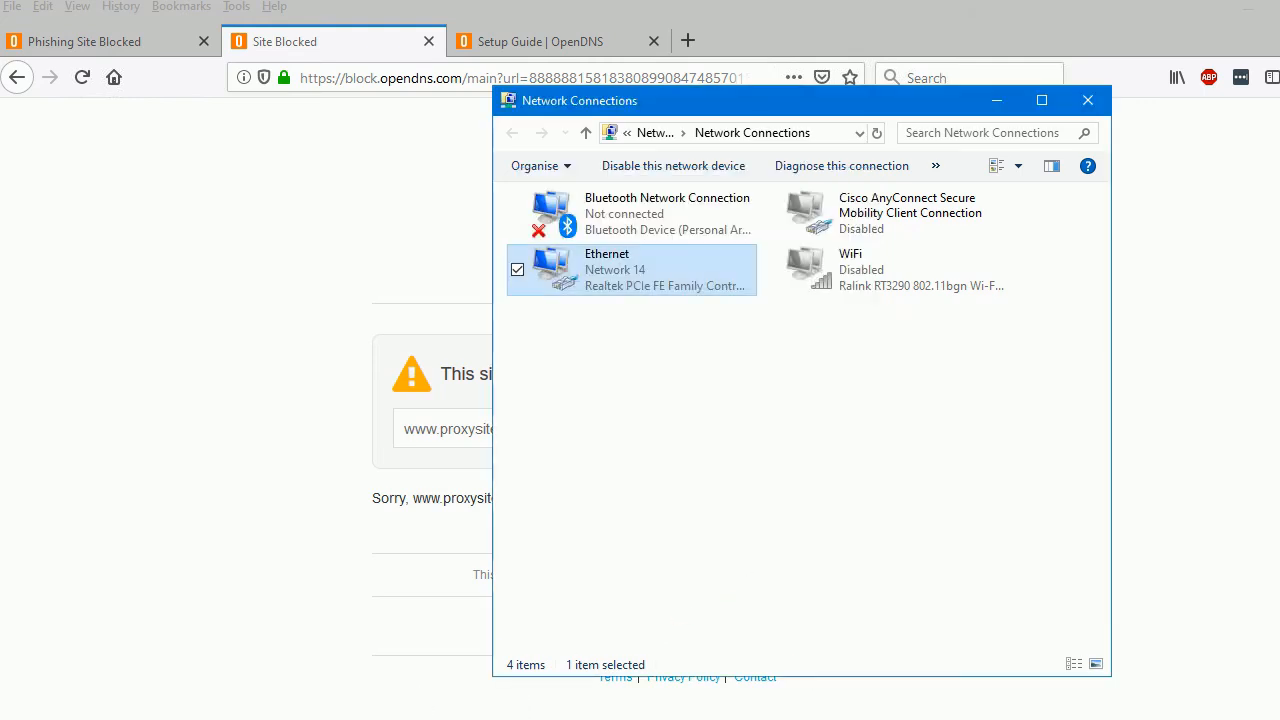
# Rerun ipconfig /all in Command Prompt to check the automatically assigned DNS servers
pyautogui.hotkey('alt', 'Tab')
pyautogui.press('Up')
pyautogui.press('Return')
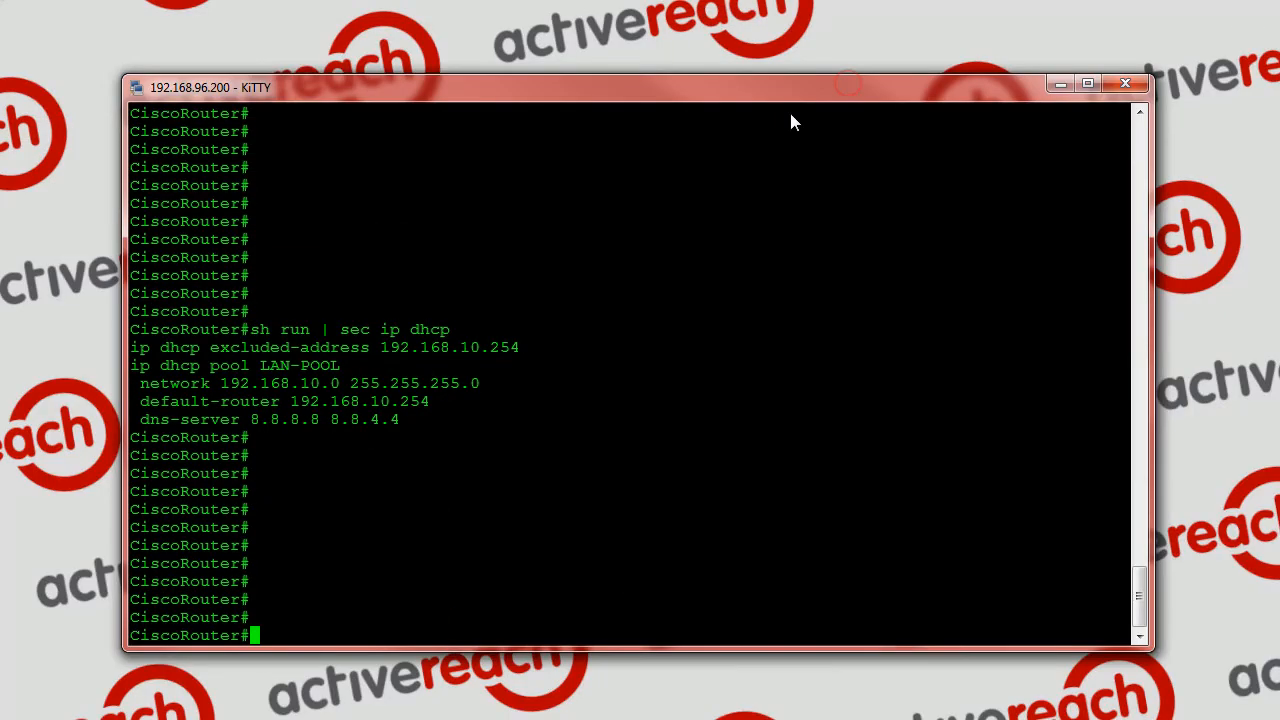
# Examine the router's DHCP configuration in the KiTTY session, including the LAN-POOL network and DNS server lines
pyautogui.moveTo(131, 333); pyautogui.dragTo(410, 383)
pyautogui.click(410, 383)
pyautogui.moveTo(224, 386); pyautogui.dragTo(362, 386)
pyautogui.click(340, 393)
pyautogui.moveTo(213, 423); pyautogui.dragTo(410, 421)
pyautogui.click(392, 421)
# Enter the router's global configuration mode with conf t and open the DHCP pool LAN-POOL for configuration
pyautogui.write('conf t')
pyautogui.press('Return')
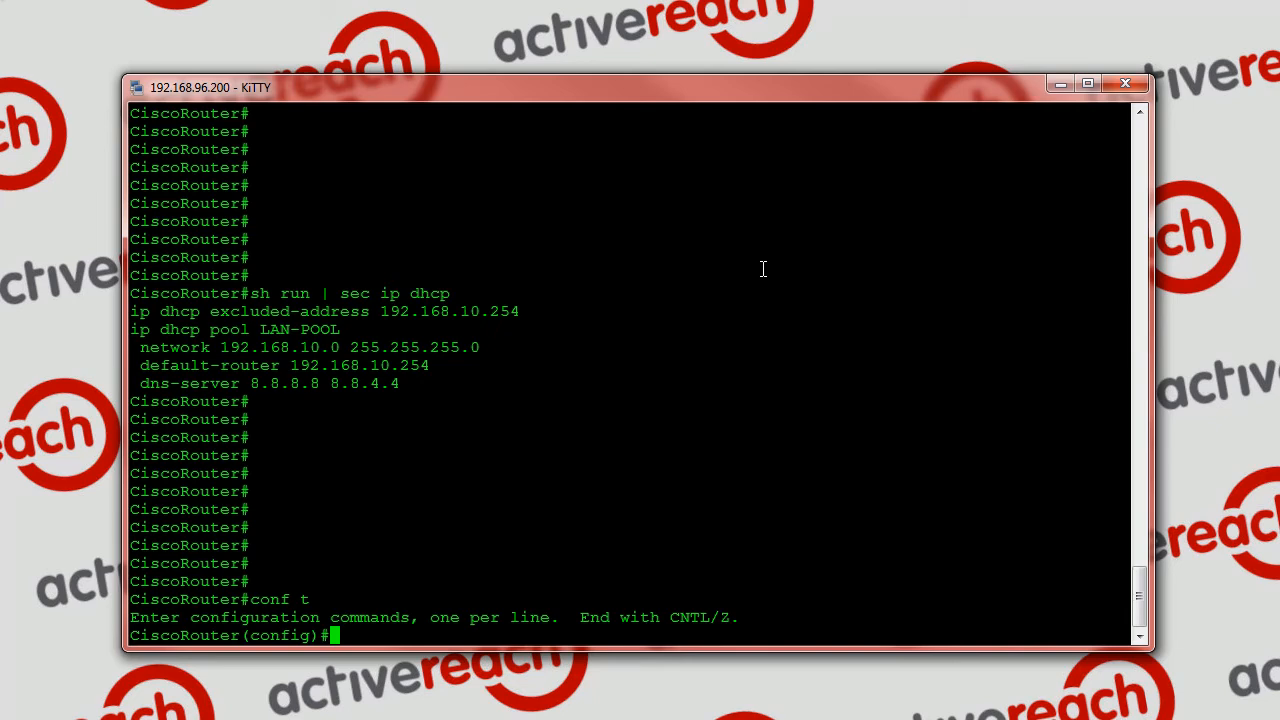
pyautogui.moveTo(133, 337); pyautogui.dragTo(340, 335)
pyautogui.rightClick(537, 463)
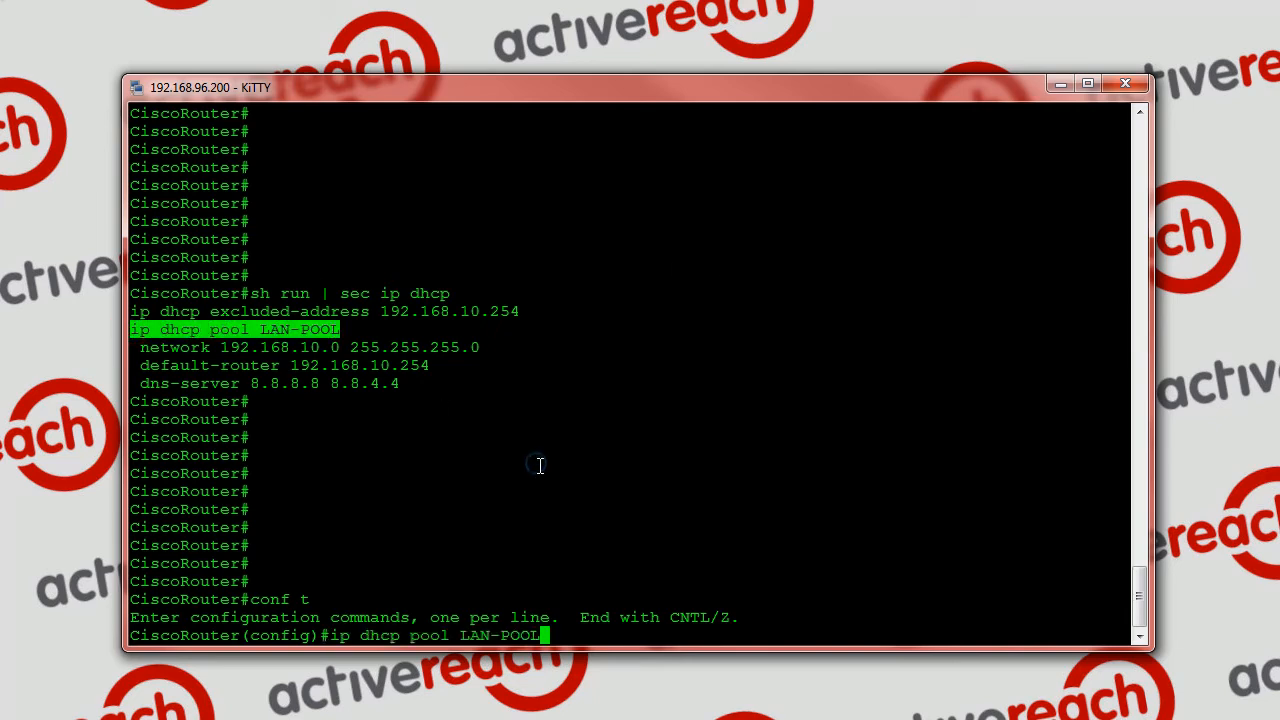
pyautogui.press('Return')
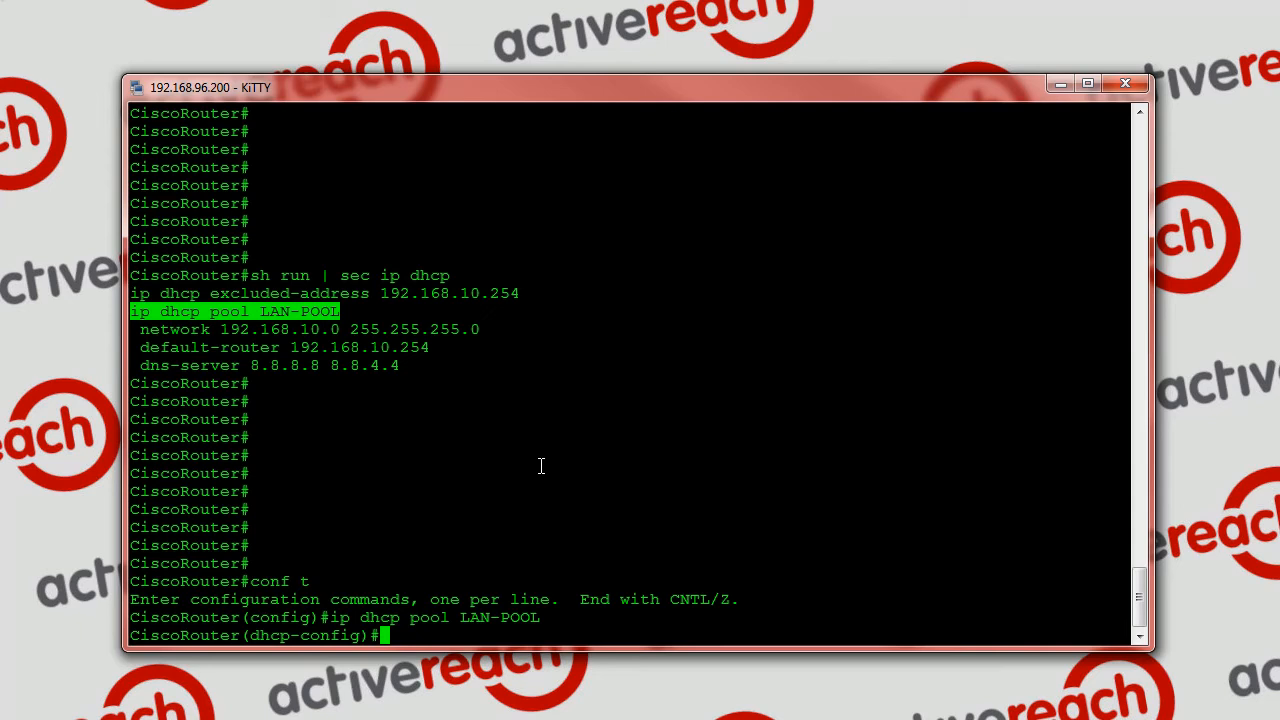
# Set the pool's dns-server to 208.67.222.123 208.67.220.123, copying both FamilyShield nameserver addresses from the OpenDNS setup guide
pyautogui.write('dns -')
pyautogui.press('BackSpace')
pyautogui.press('BackSpace')
pyautogui.write('-server')
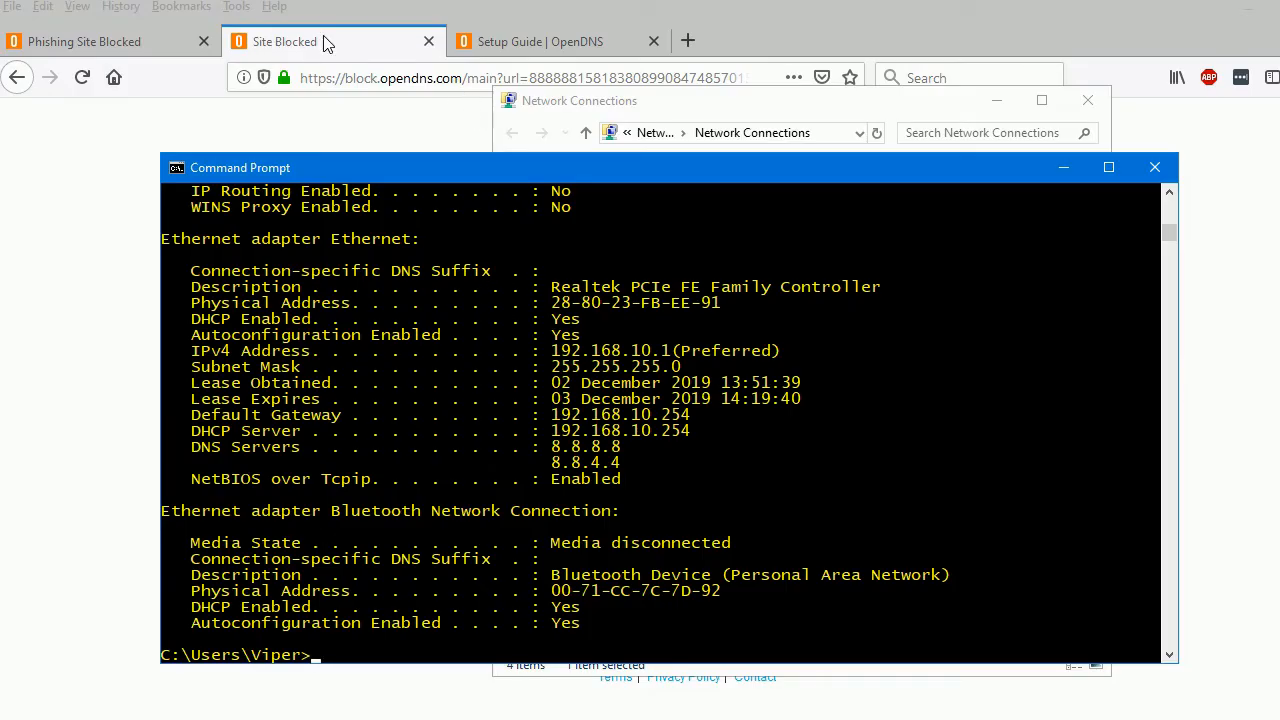
pyautogui.click(115, 38)
pyautogui.click(553, 45)
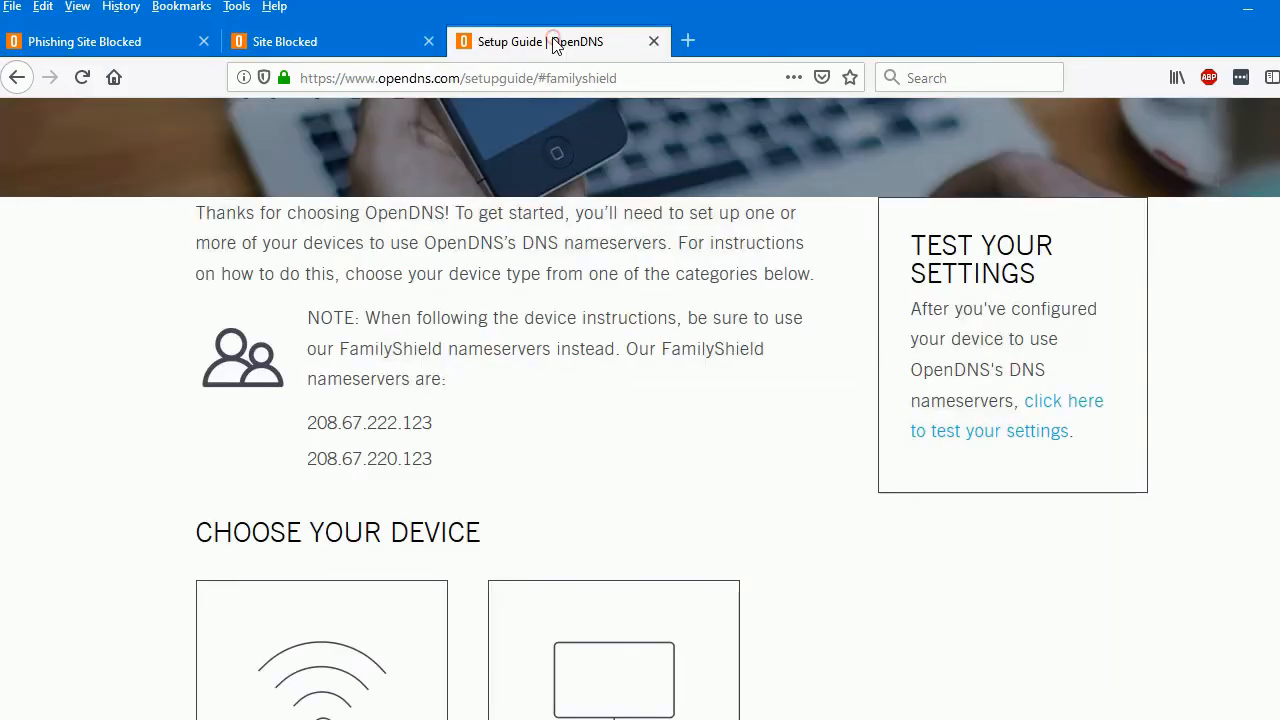
pyautogui.moveTo(436, 422); pyautogui.dragTo(310, 424)
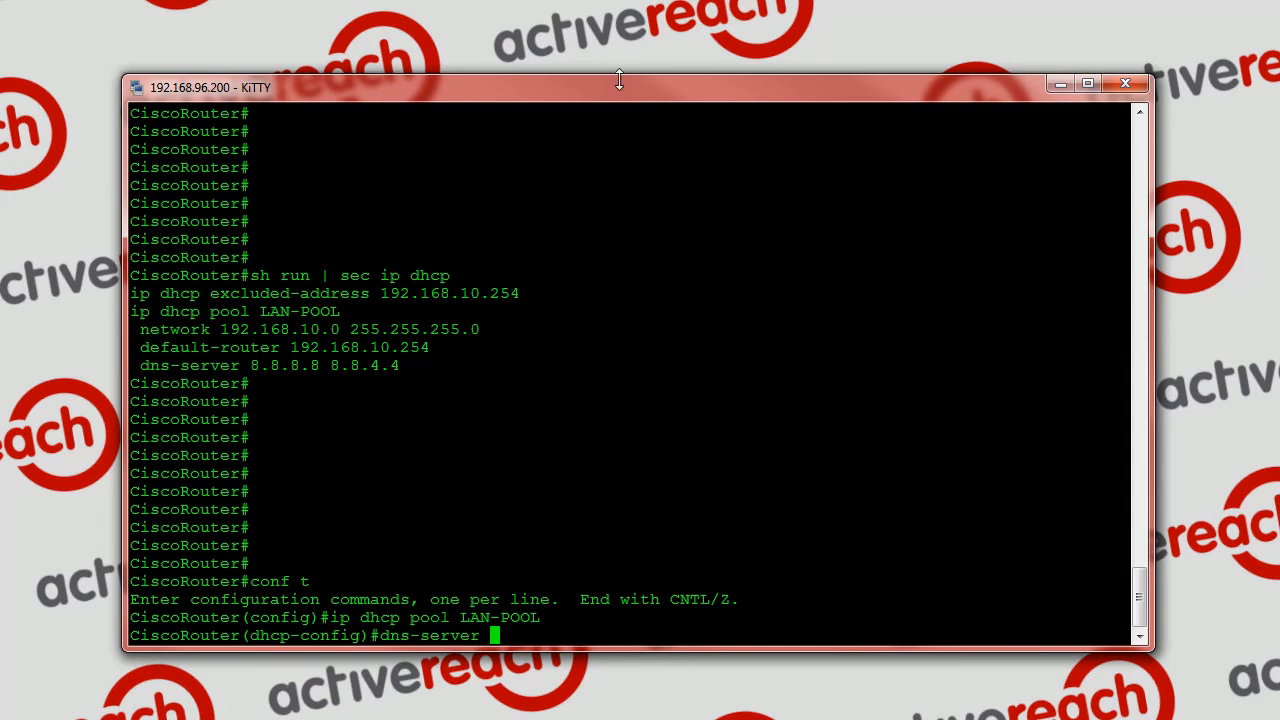
pyautogui.rightClick(642, 236)
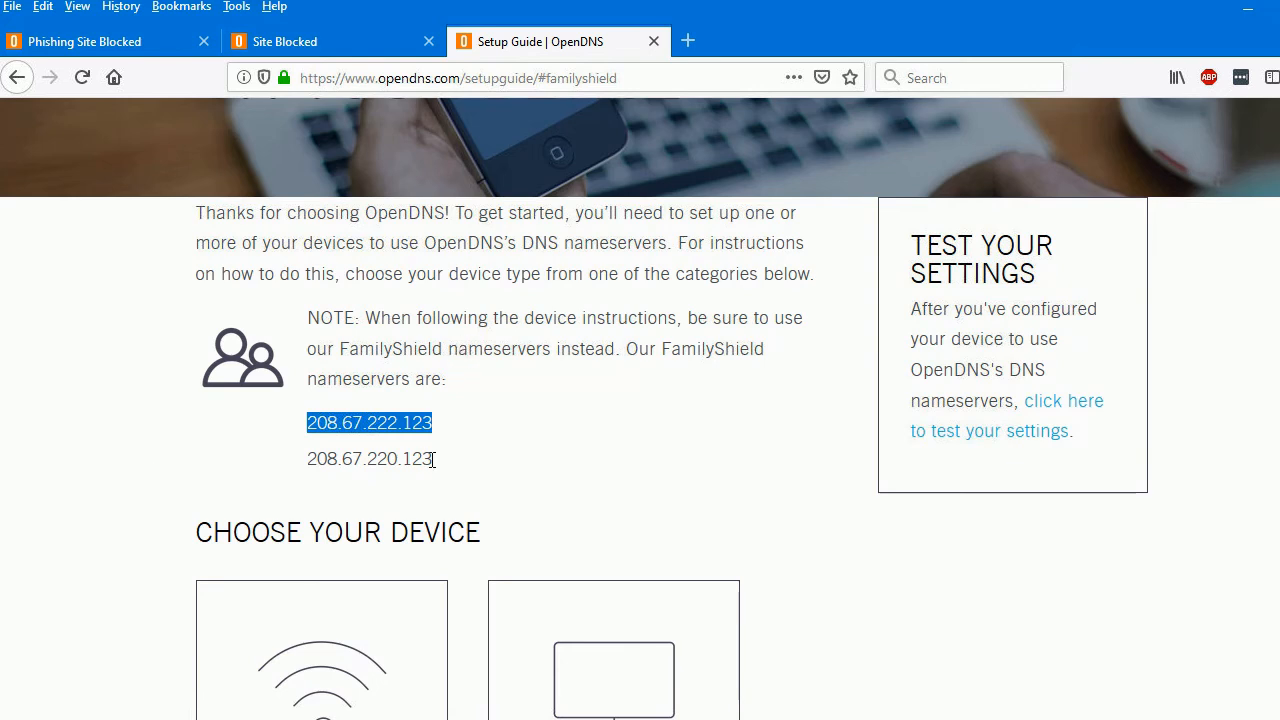
pyautogui.moveTo(433, 459); pyautogui.dragTo(316, 463)
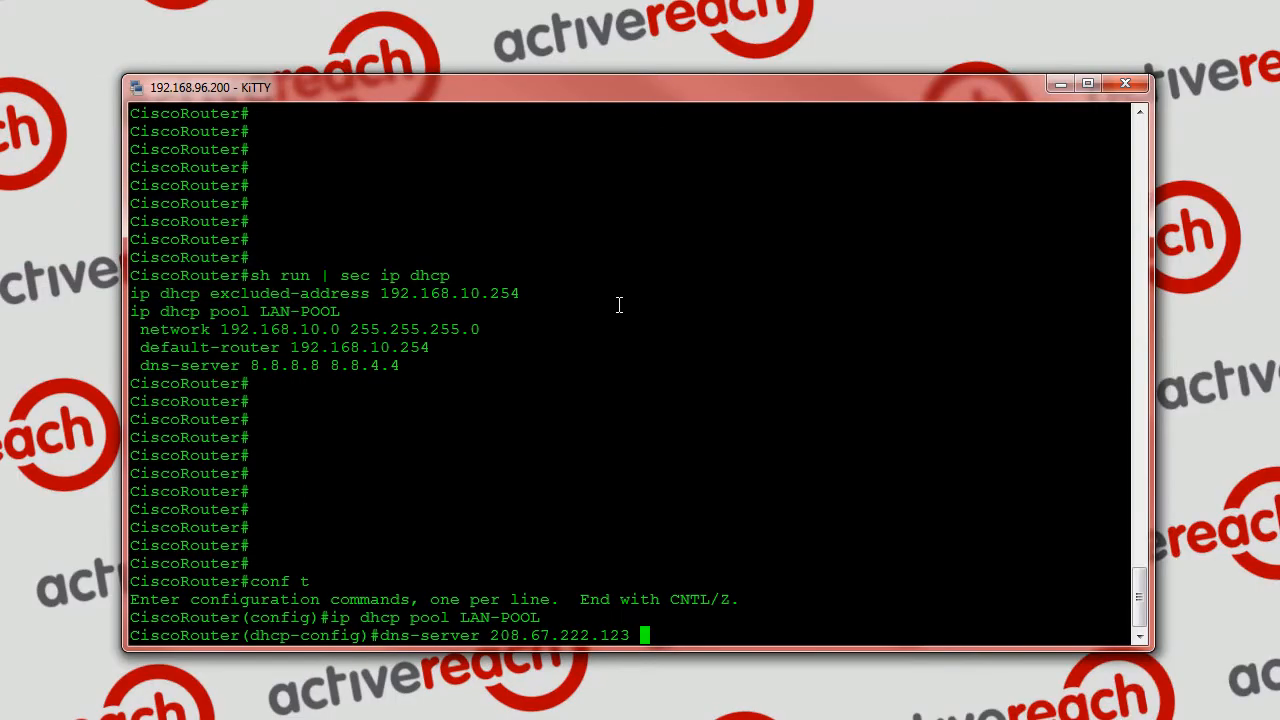
pyautogui.rightClick(781, 441)
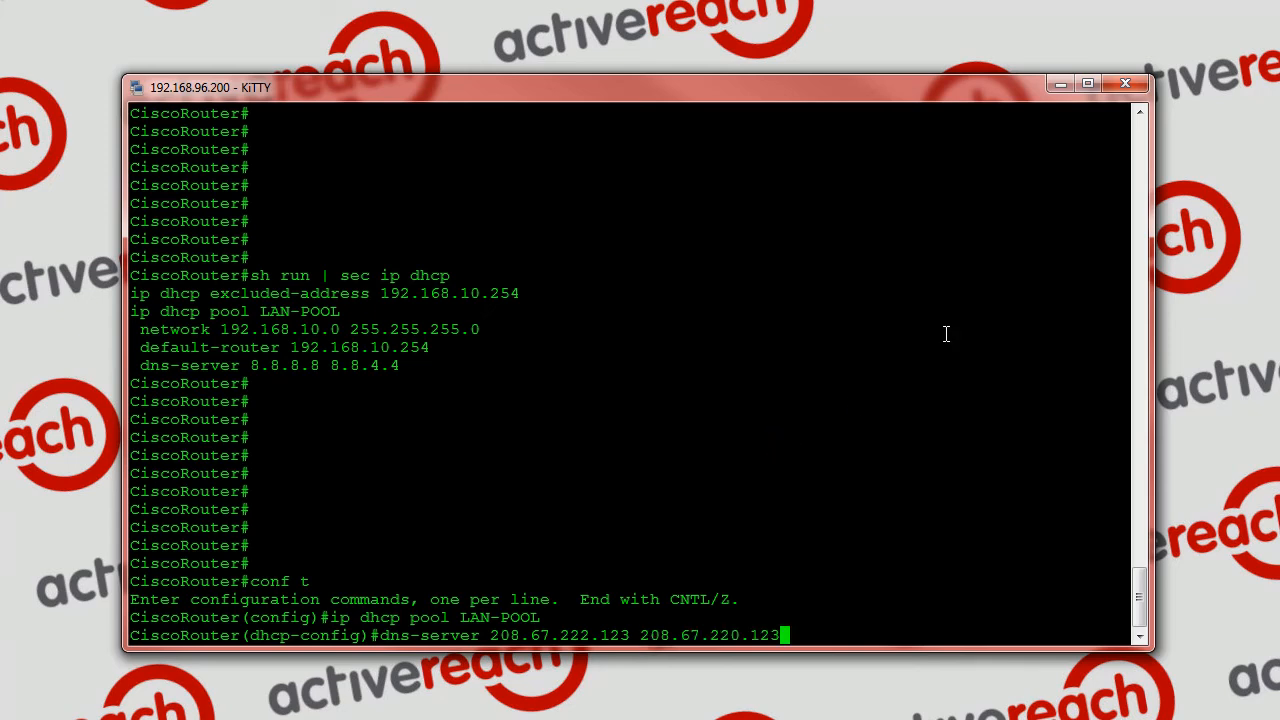
pyautogui.press('Return')
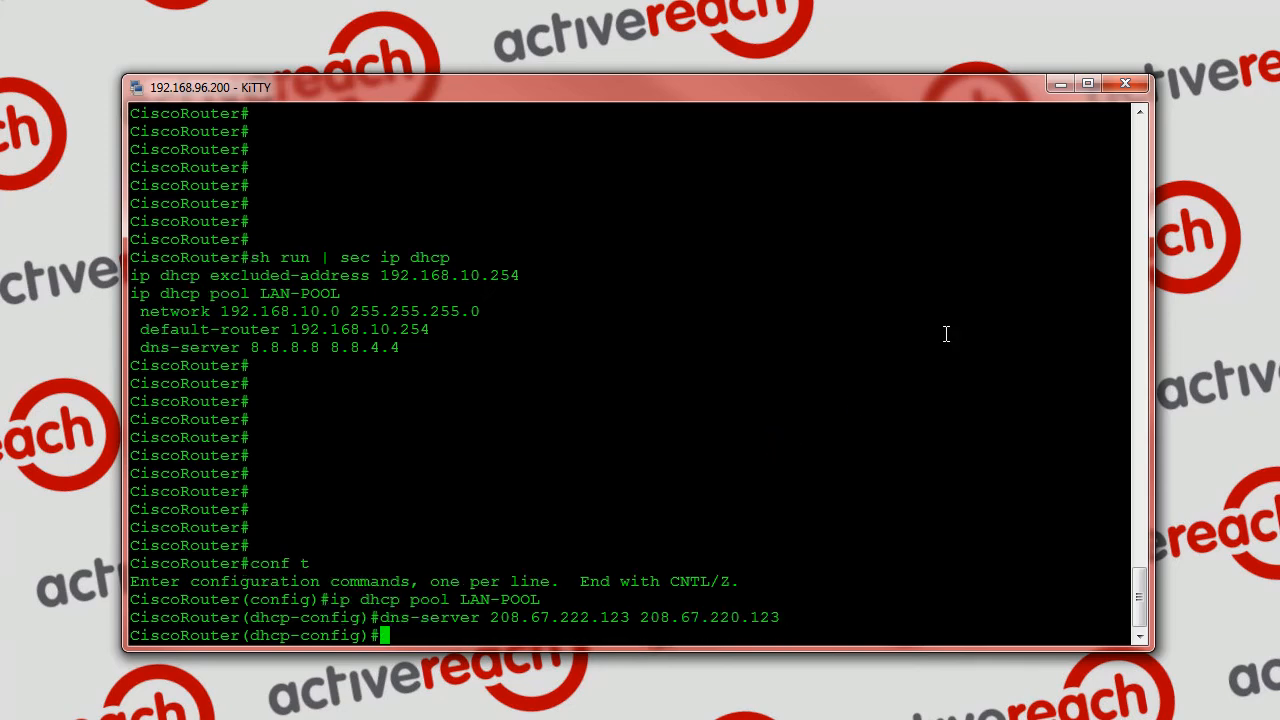
# Exit the router's configuration modes and rerun sh run | sec ip dhcp to review the DHCP settings
pyautogui.write('exit')
pyautogui.press('Return')
pyautogui.write('exit')
pyautogui.press('Return')
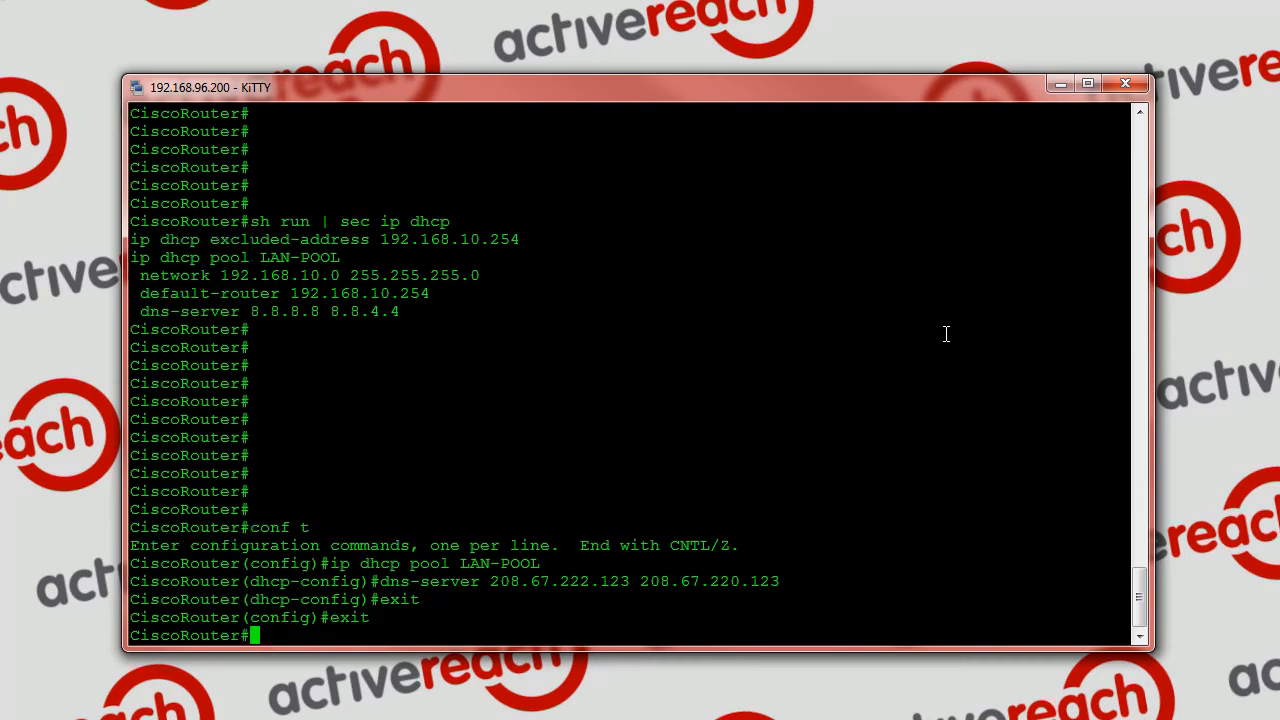
pyautogui.press('Up')
pyautogui.press('Up')
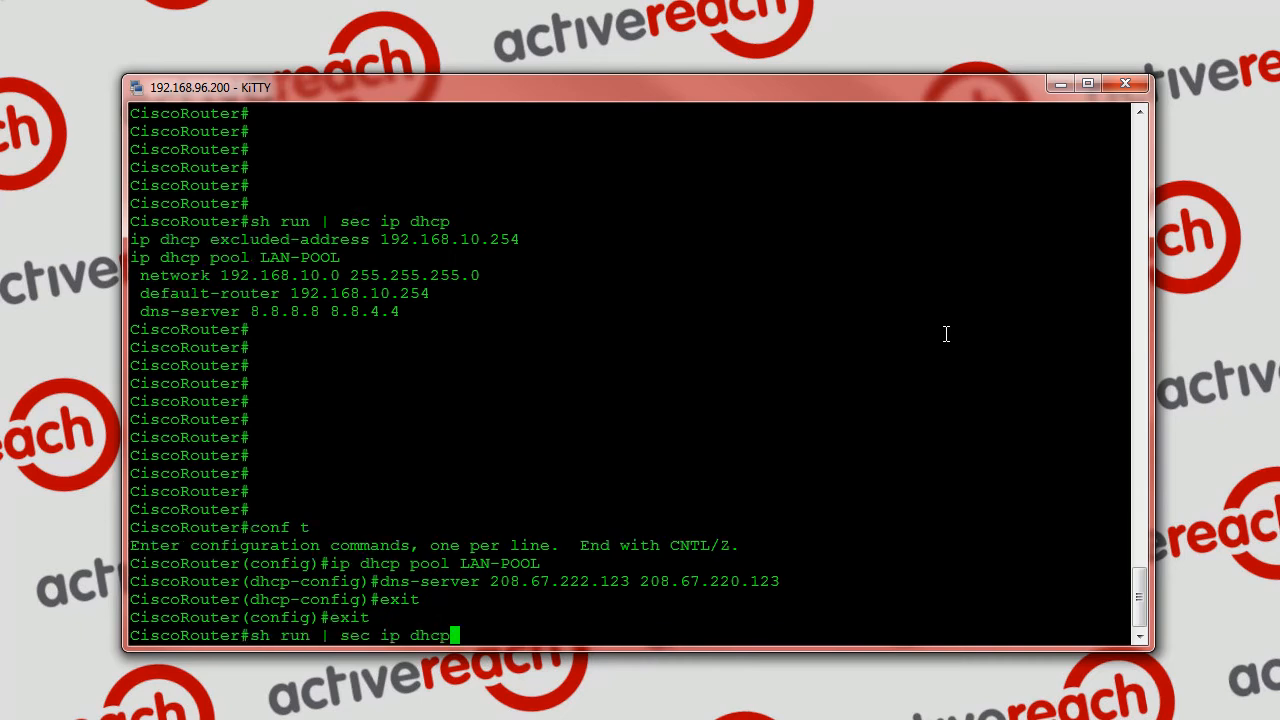
pyautogui.press('Return')
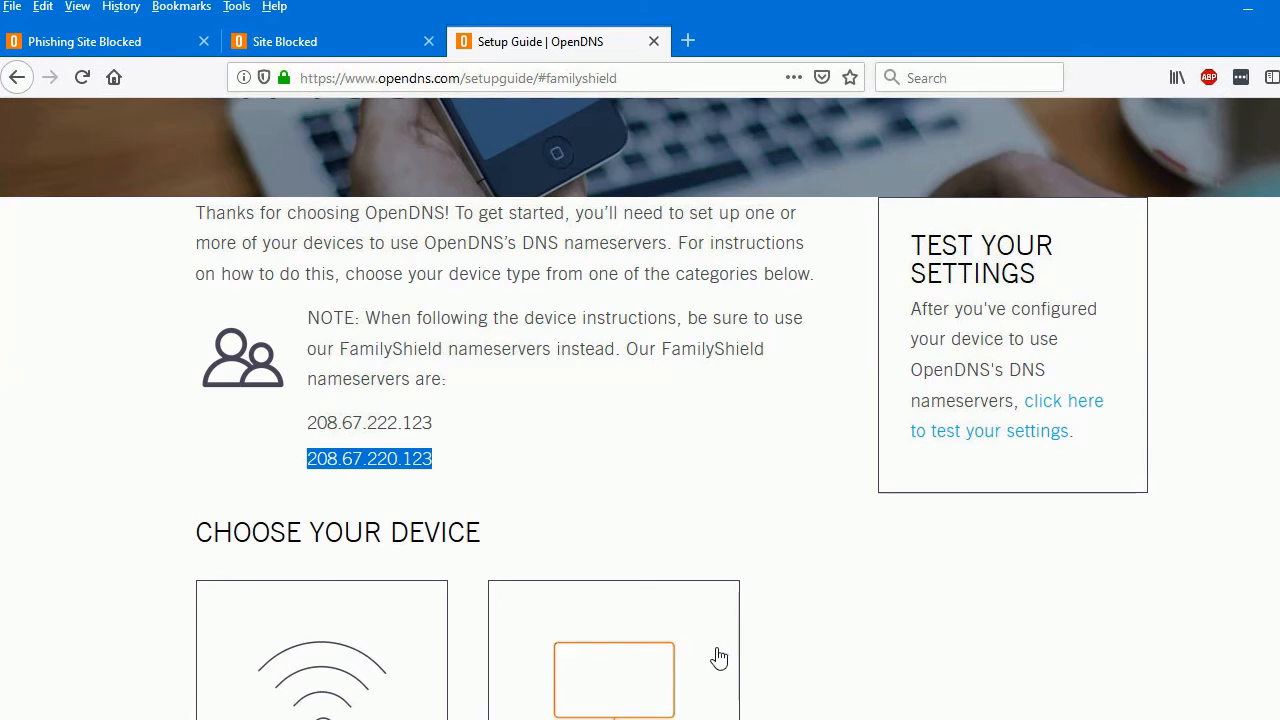
# Switch to Command Prompt on the PC and run ipconfig /all to check which DNS servers it uses
pyautogui.click(368, 719)
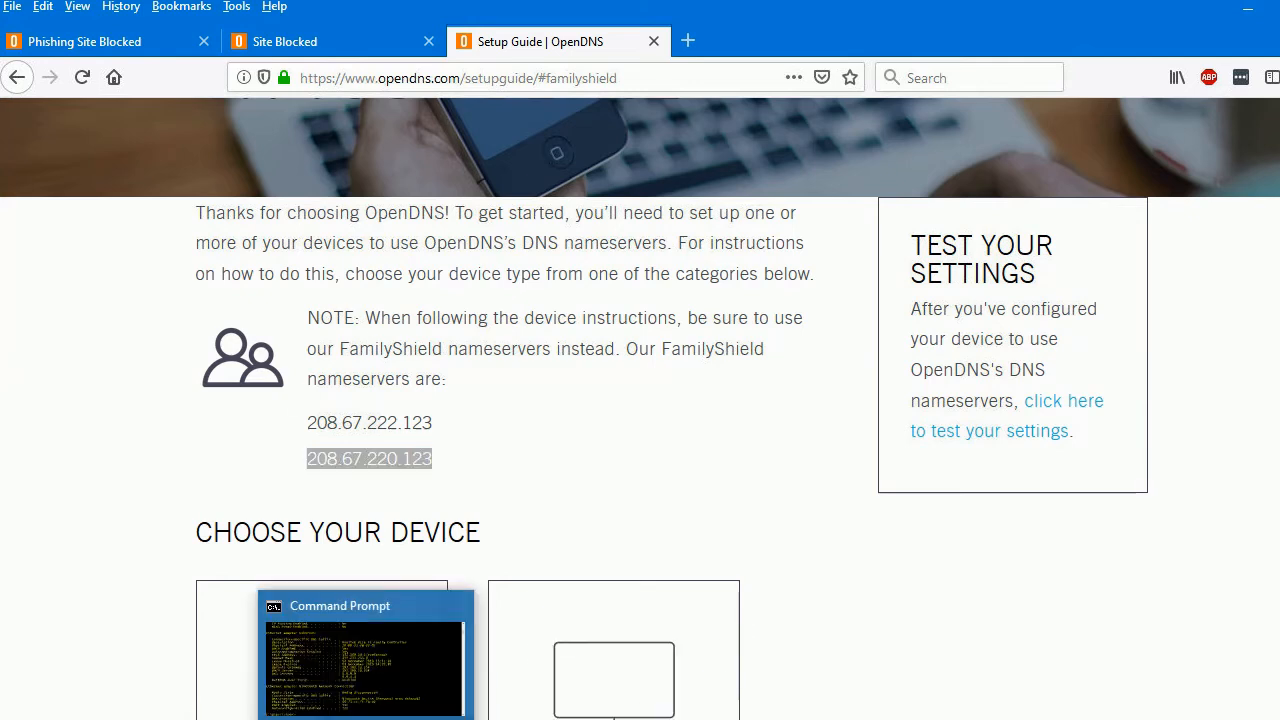
pyautogui.press('Up')
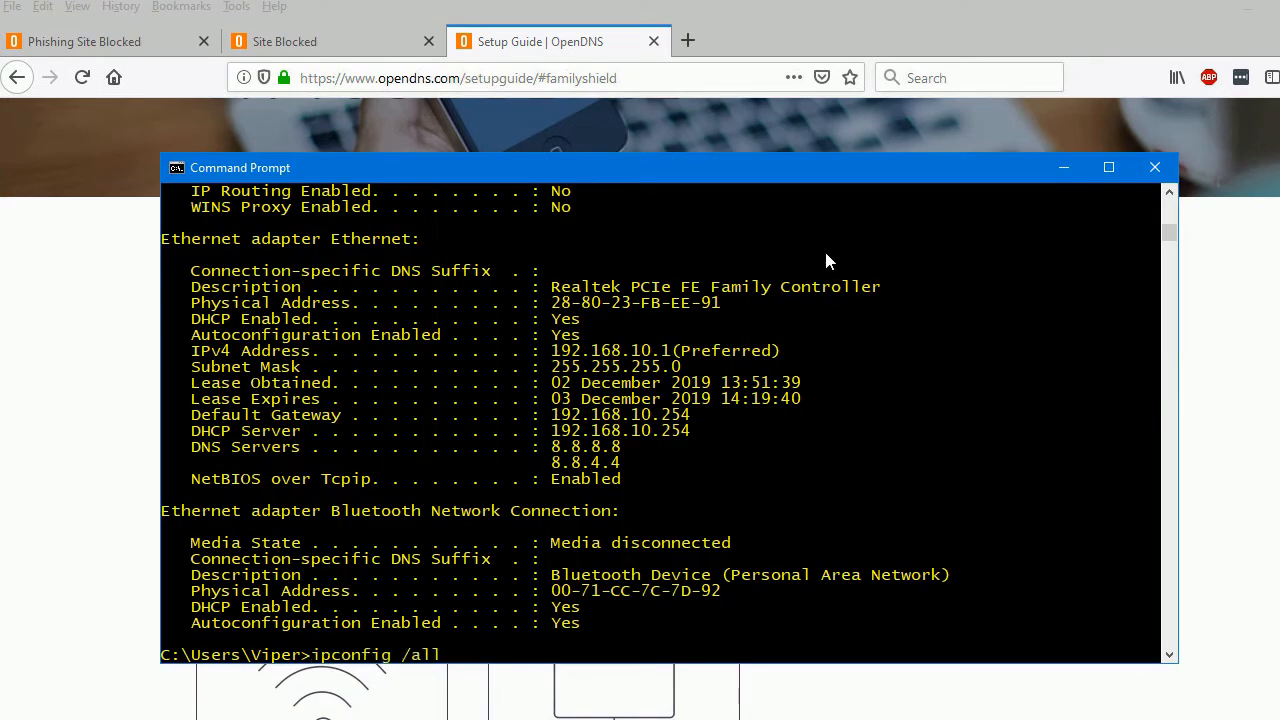
pyautogui.press('Return')
# Disable and re-enable the Ethernet adapter in Network Connections to renew its DHCP lease
pyautogui.hotkey('alt', 'Tab')
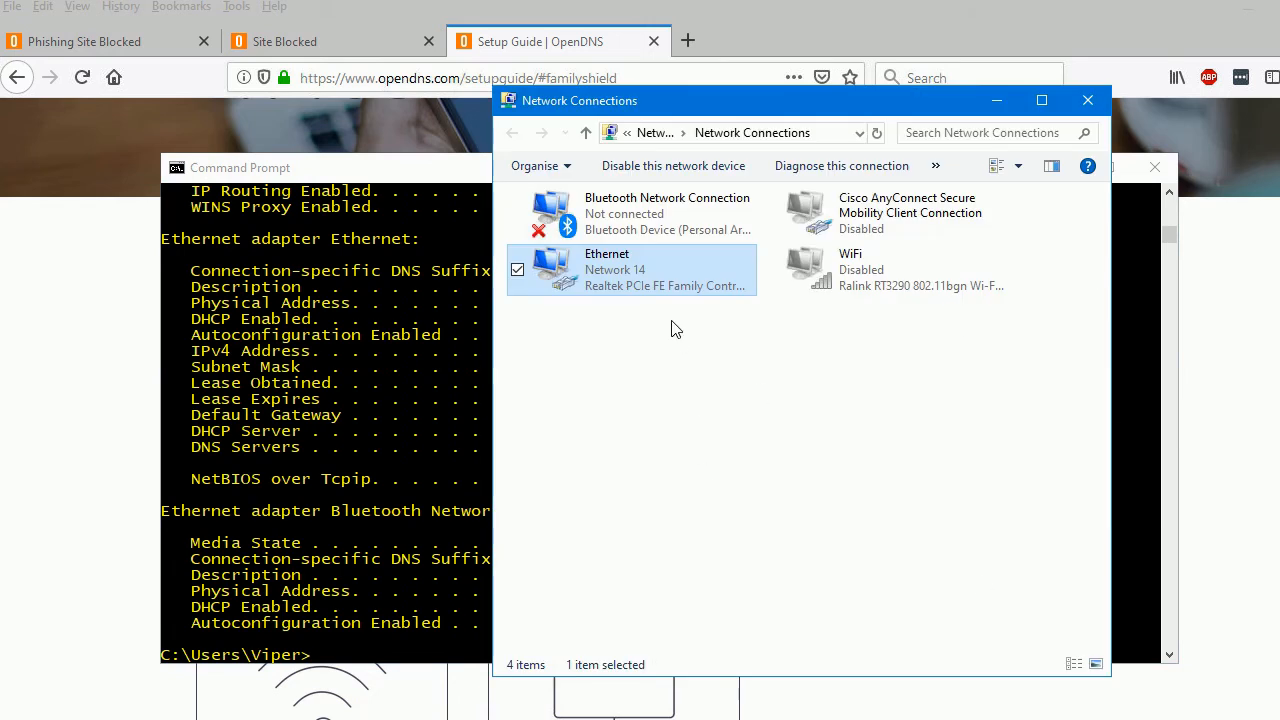
pyautogui.rightClick(610, 266)
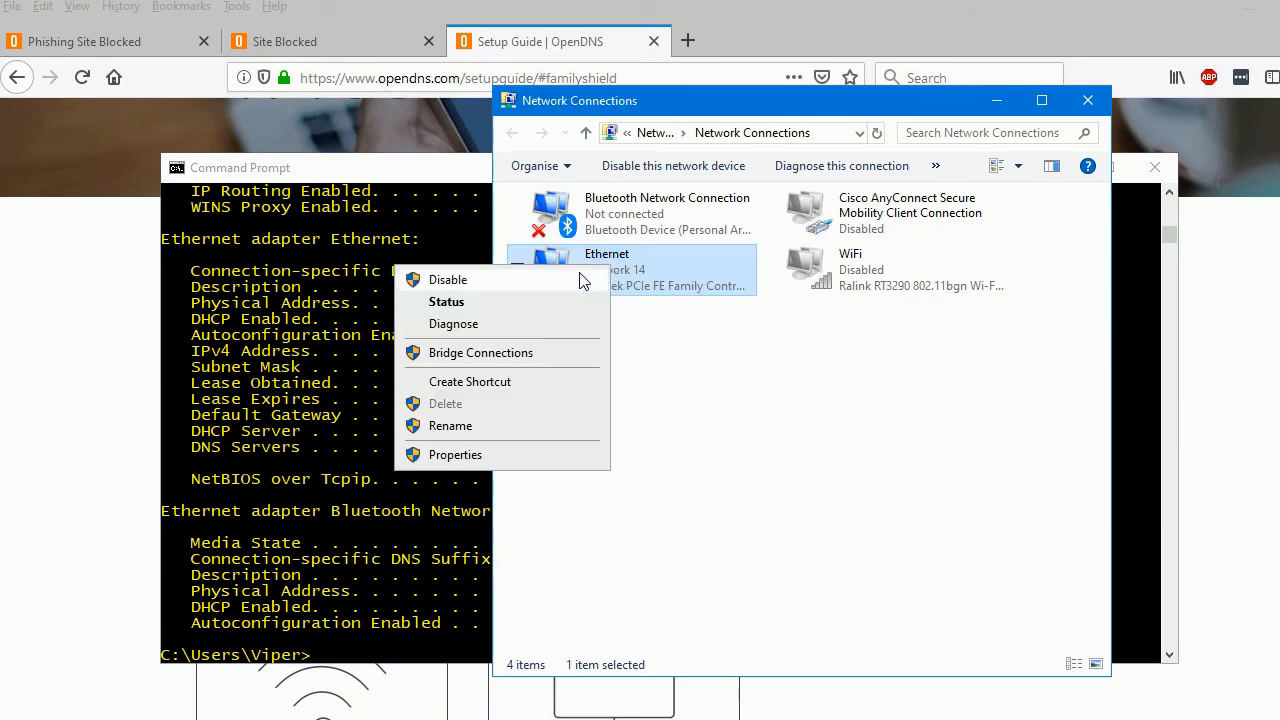
pyautogui.click(579, 273)
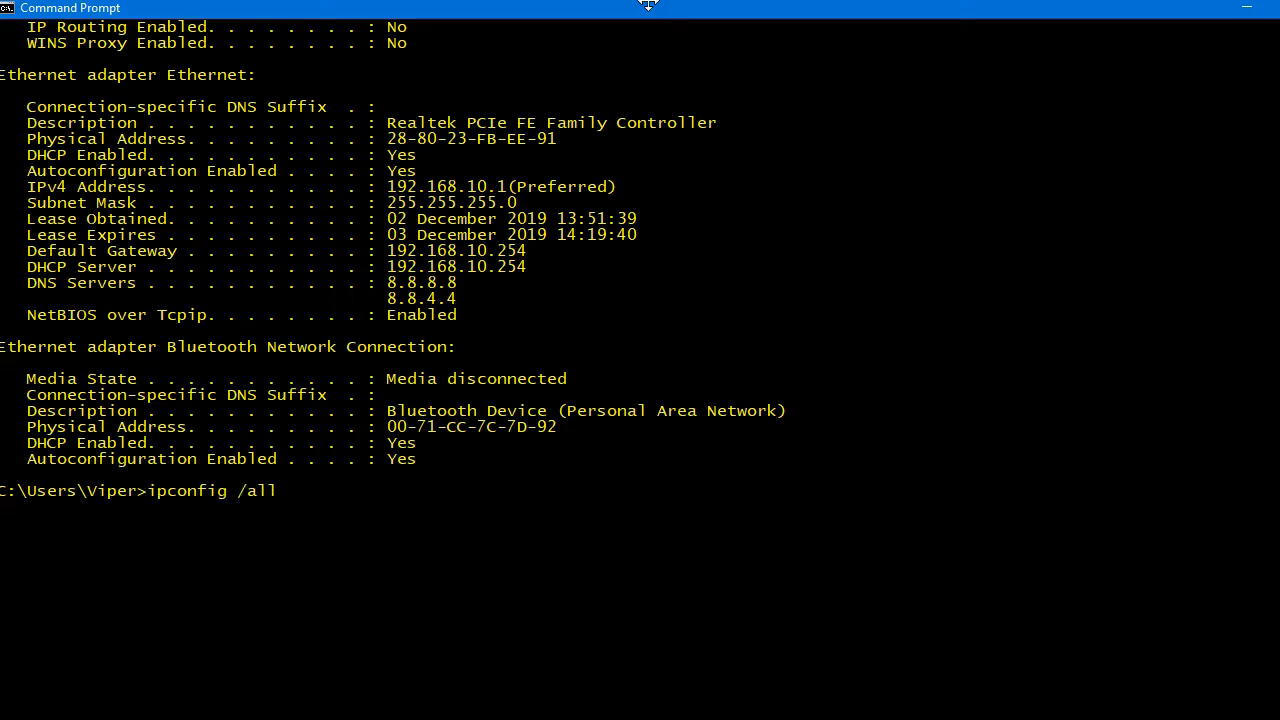
# Run ipconfig /all again and examine both DNS server addresses on the Ethernet adapter
pyautogui.press('Return')
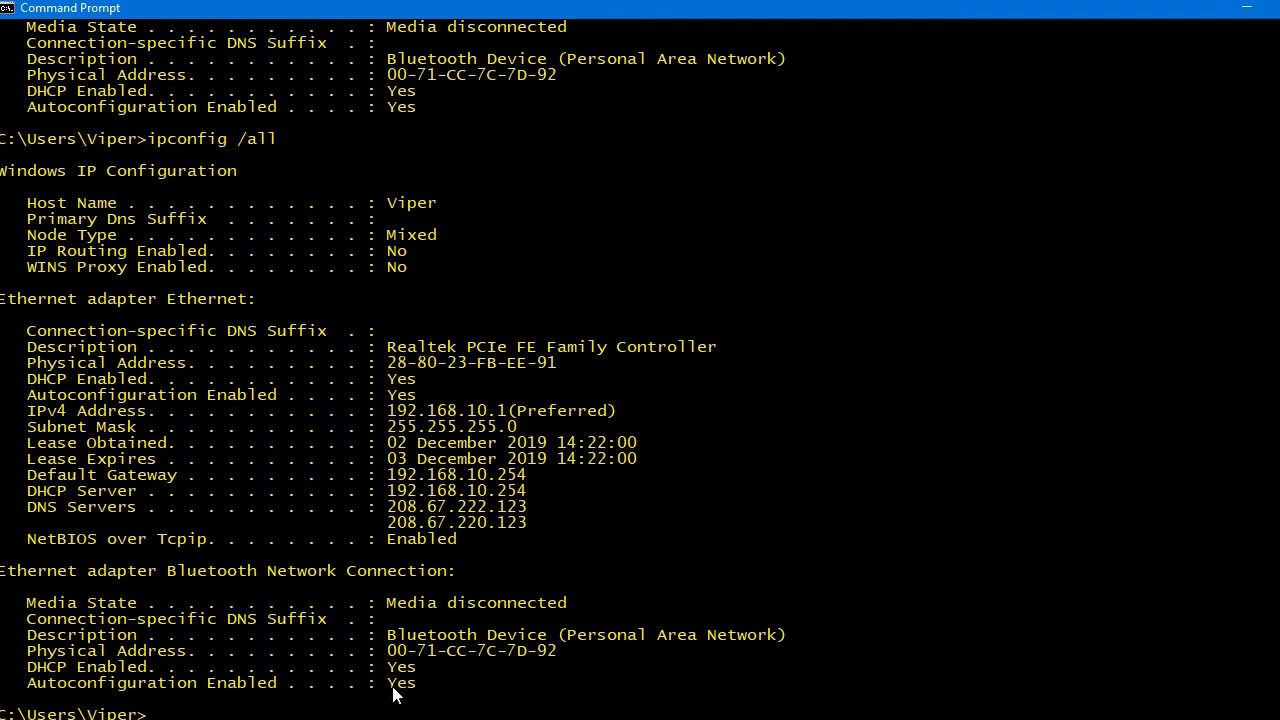
pyautogui.moveTo(387, 506); pyautogui.dragTo(520, 508)
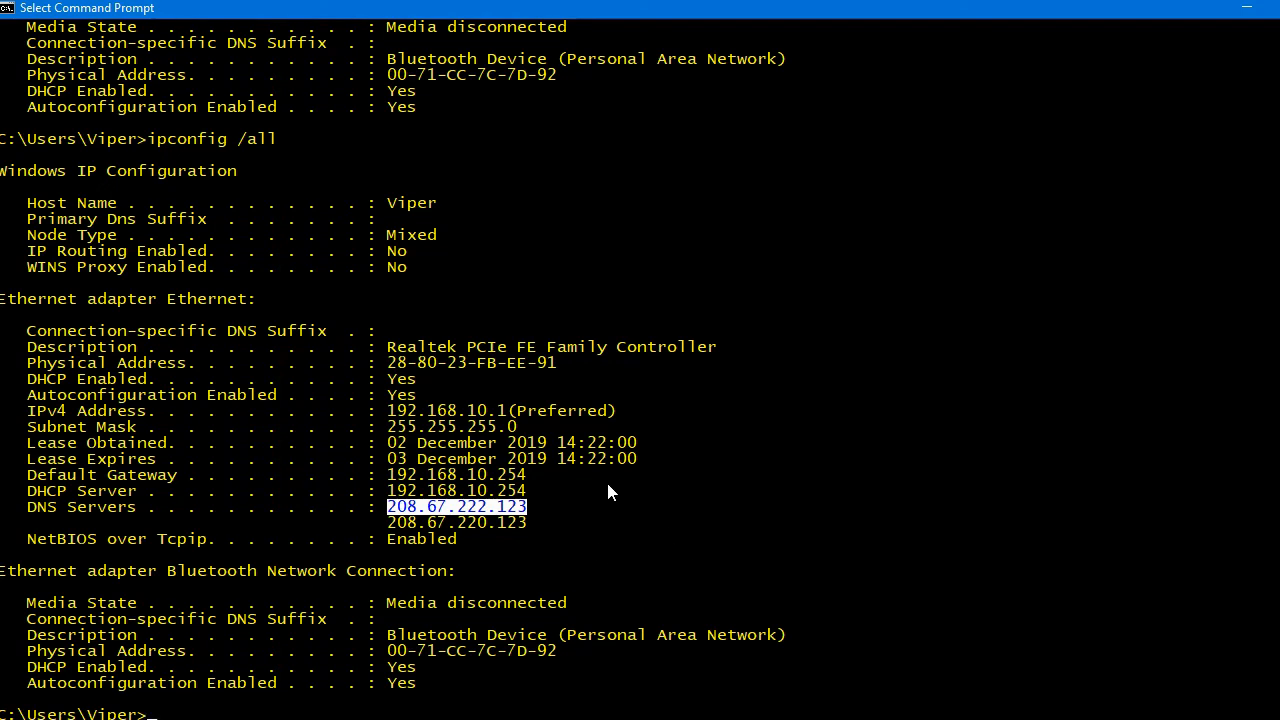
pyautogui.moveTo(389, 524); pyautogui.dragTo(528, 526)
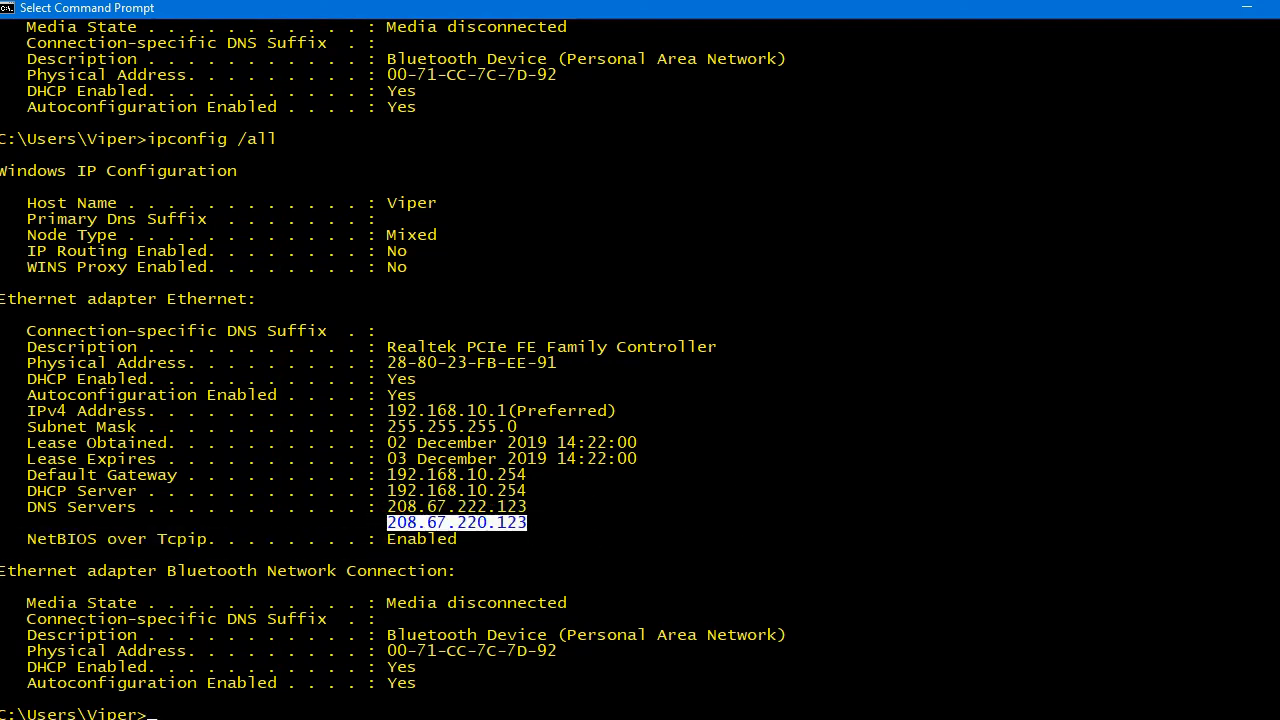
pyautogui.click(268, 716)
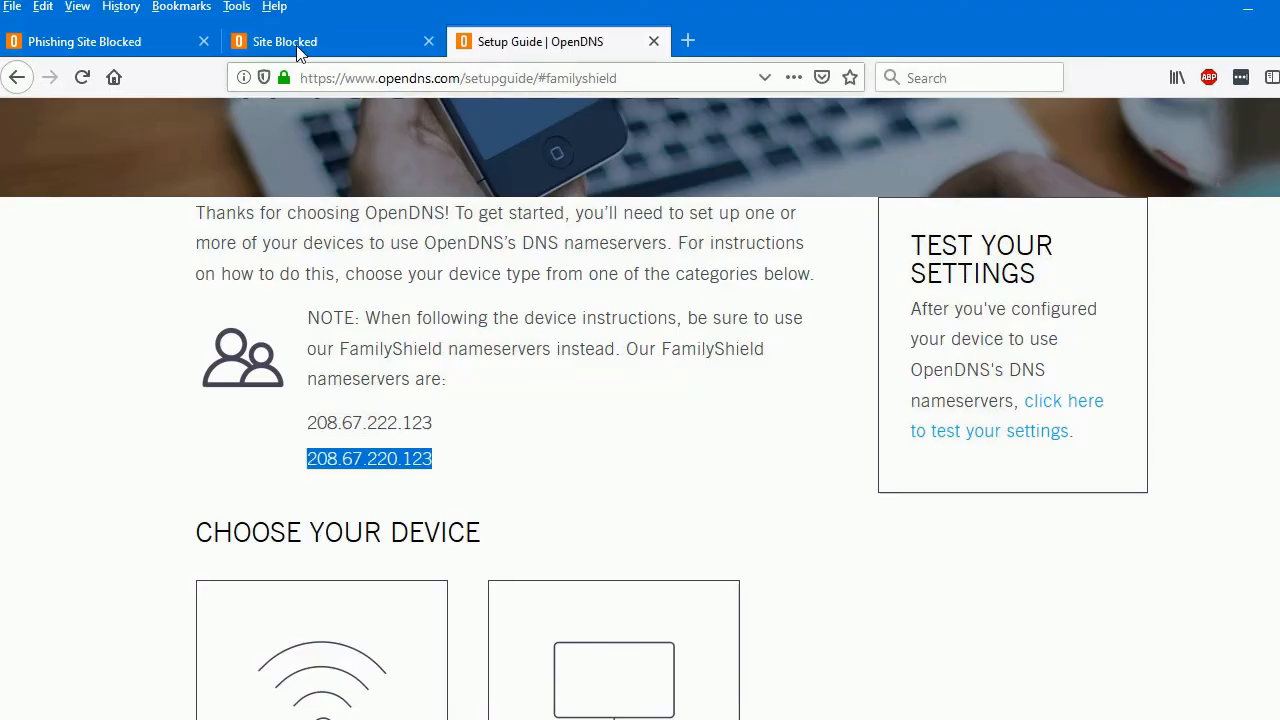
pyautogui.click(297, 53)
pyautogui.click(372, 78)
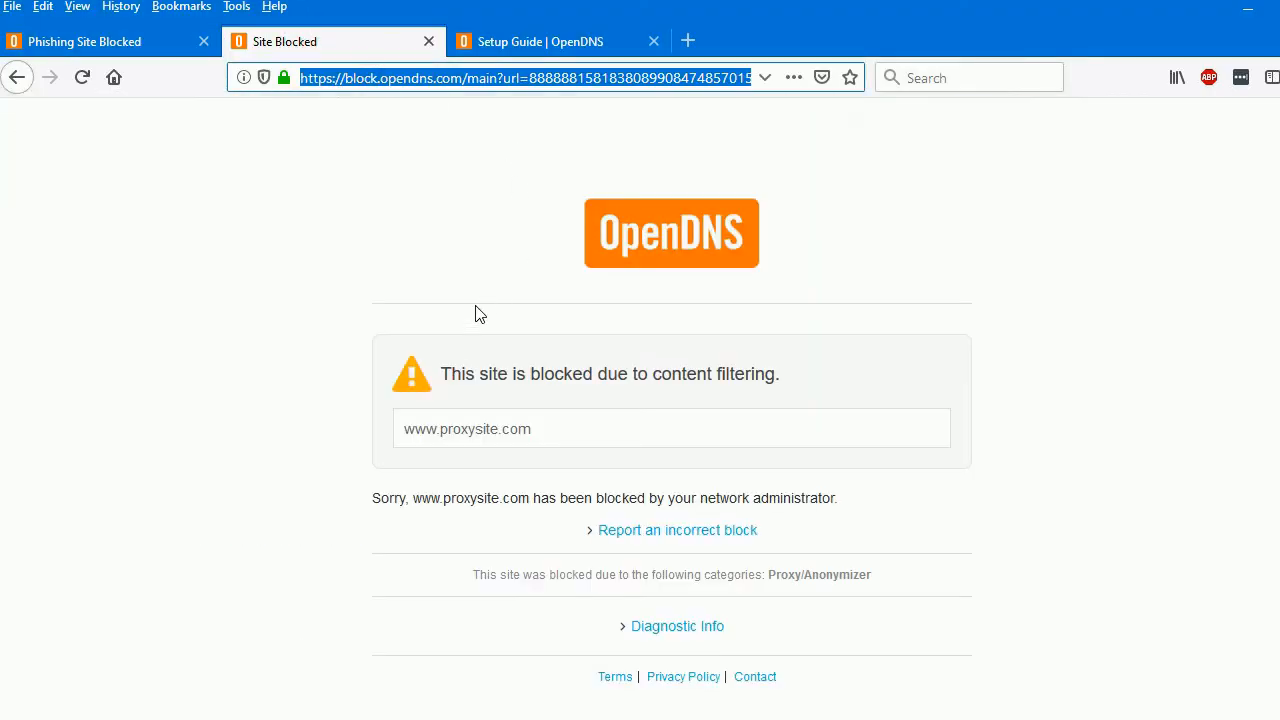
pyautogui.write('www.')
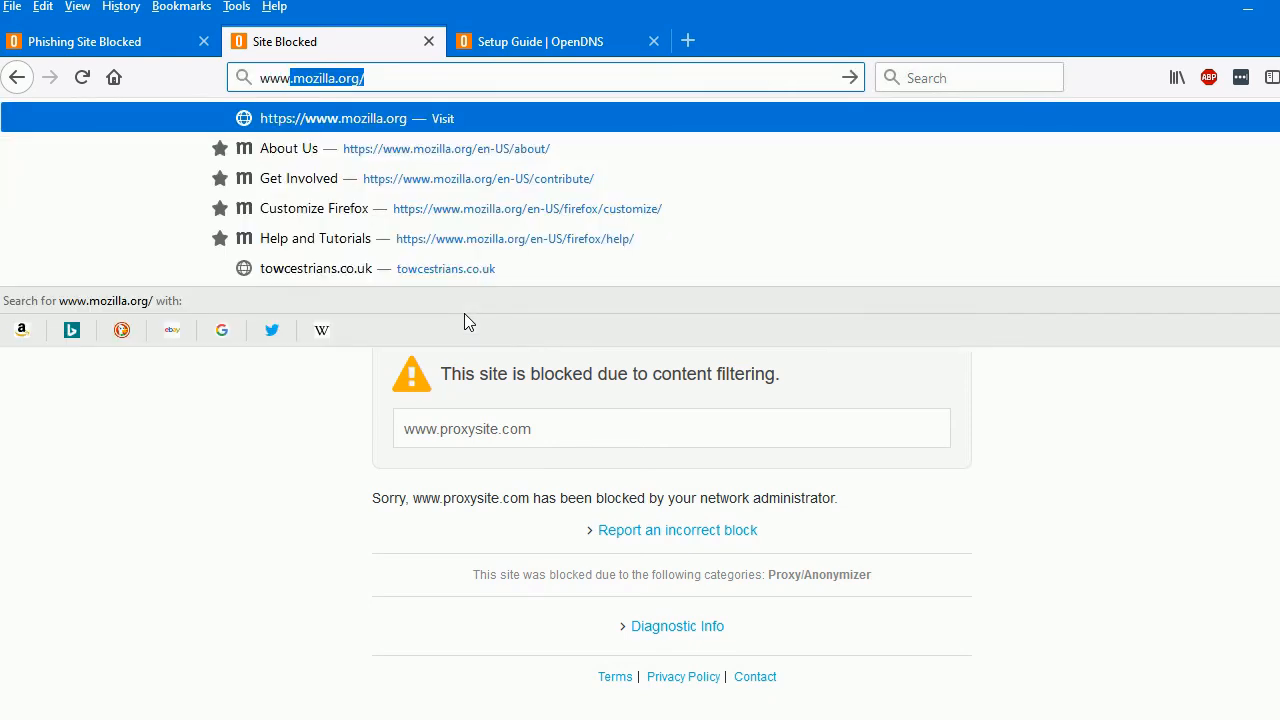
pyautogui.write('internet')
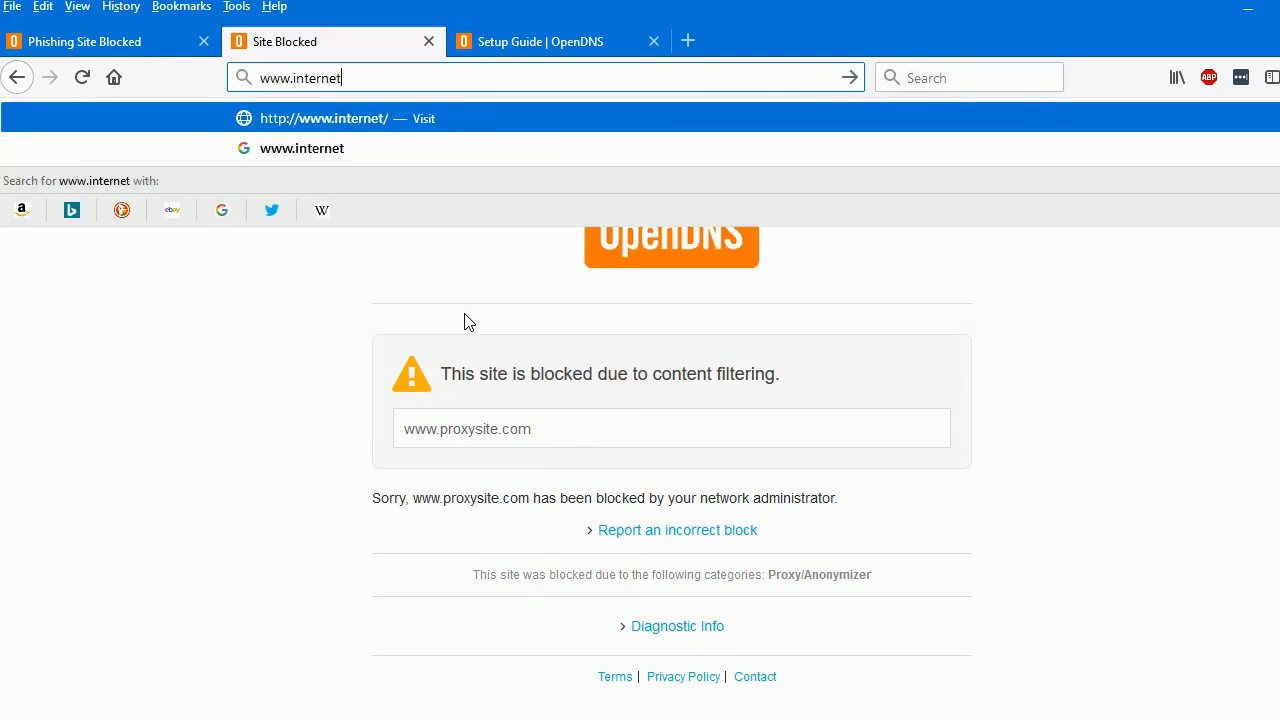
pyautogui.write('da')
pyautogui.press('BackSpace')
pyautogui.press('BackSpace')
pyautogui.write('badguys.,')
pyautogui.press('BackSpace')
pyautogui.write('om')
pyautogui.press('Return')
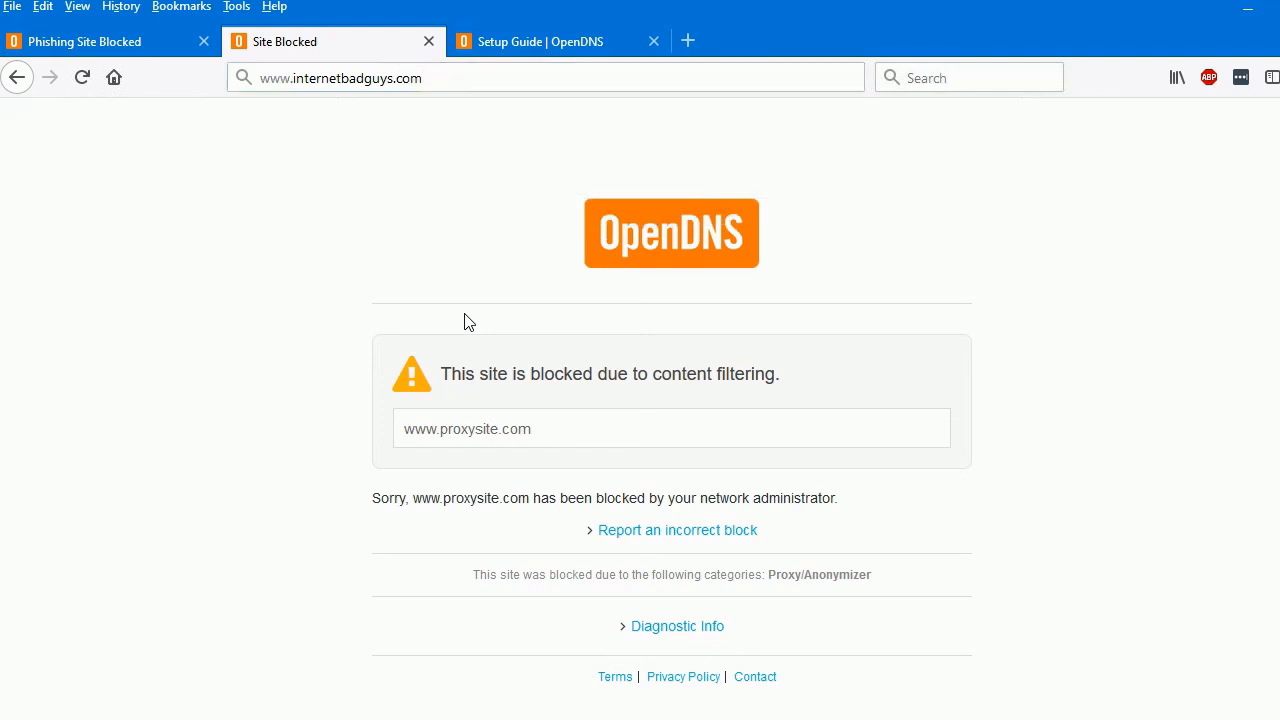